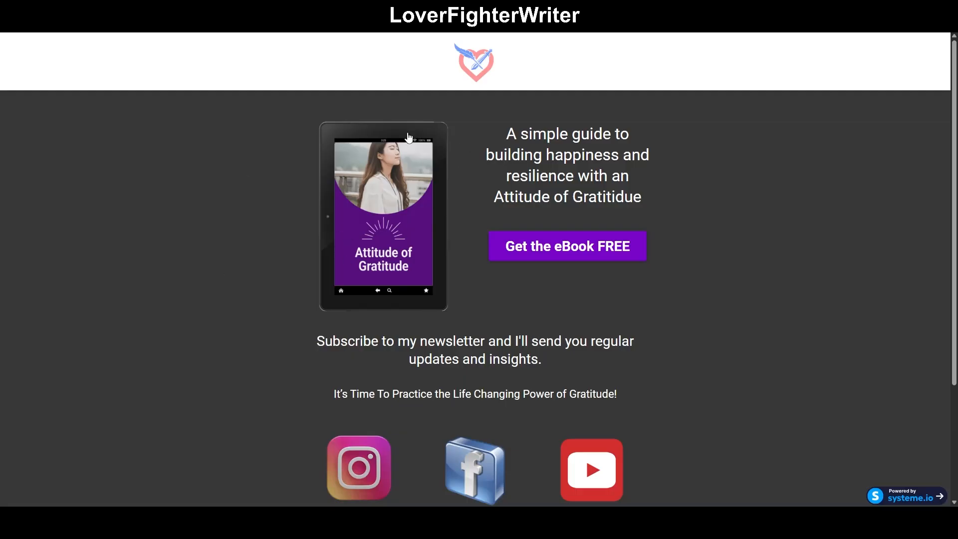
pyautogui.scroll(-3, 294, 198)
pyautogui.scroll(3, 295, 198)
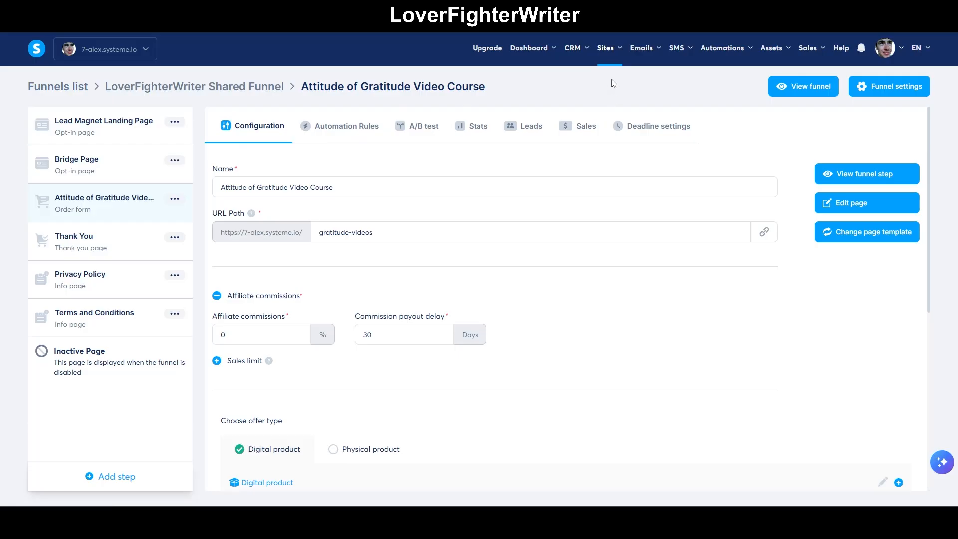
# - Open the list of sales funnels
pyautogui.moveTo(609, 48)
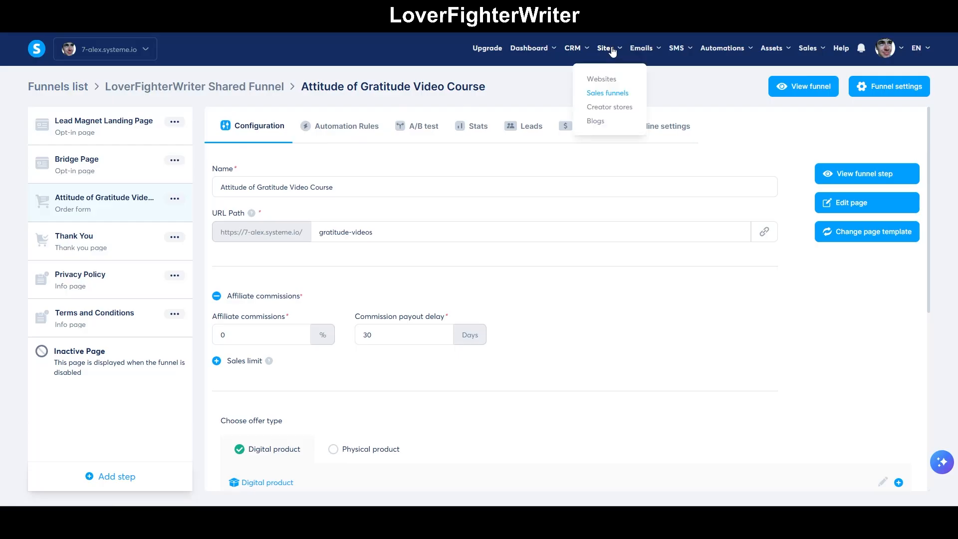
pyautogui.click(607, 93)
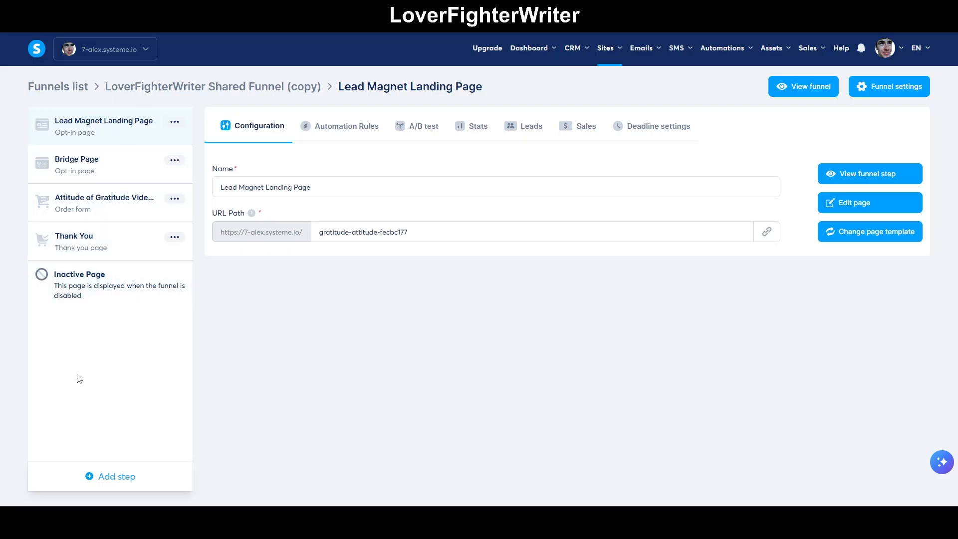
# - Add an opt-in page step named "Practice LP" to the copied LoverFighterWriter Shared Funnel, starting from scratch instead of a template
pyautogui.click(111, 480)
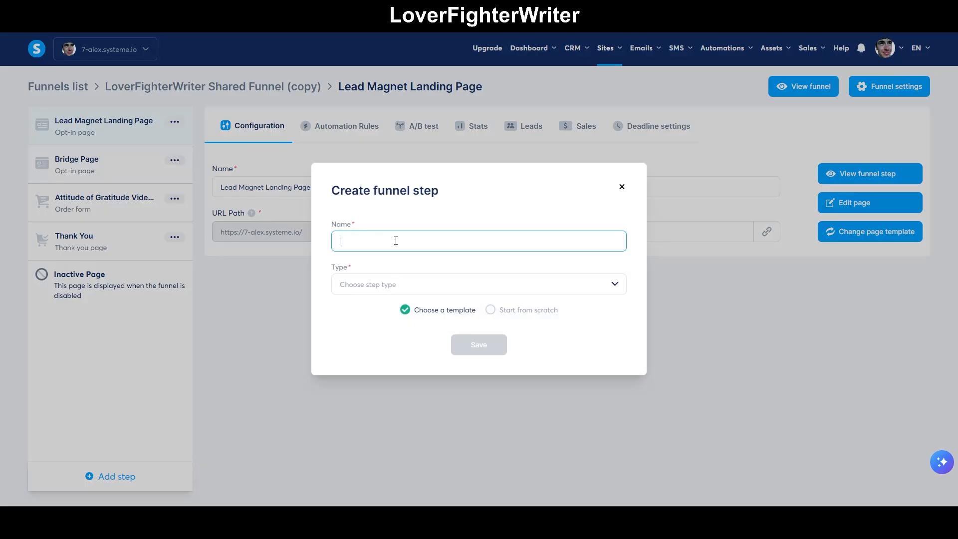
pyautogui.write('Practice LP')
pyautogui.click(469, 287)
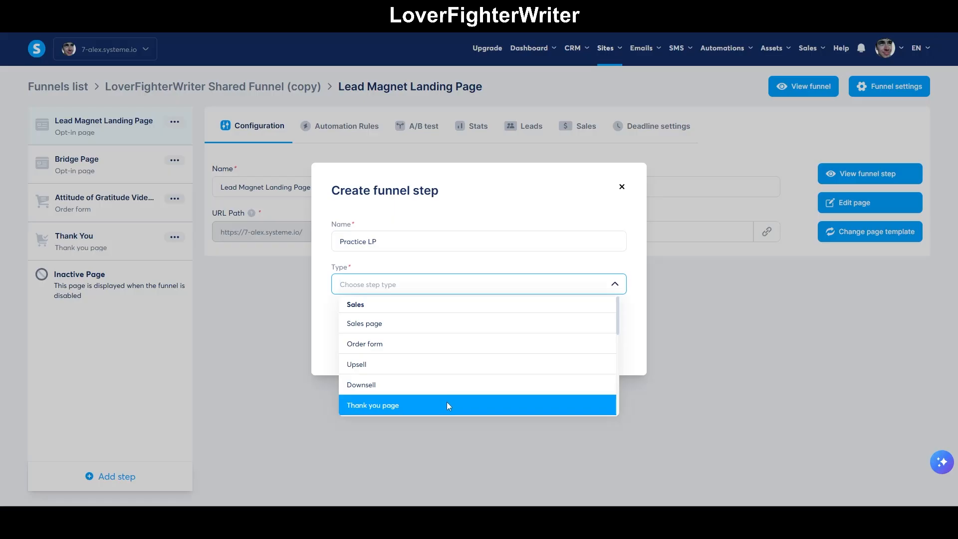
pyautogui.scroll(-2, 447, 397)
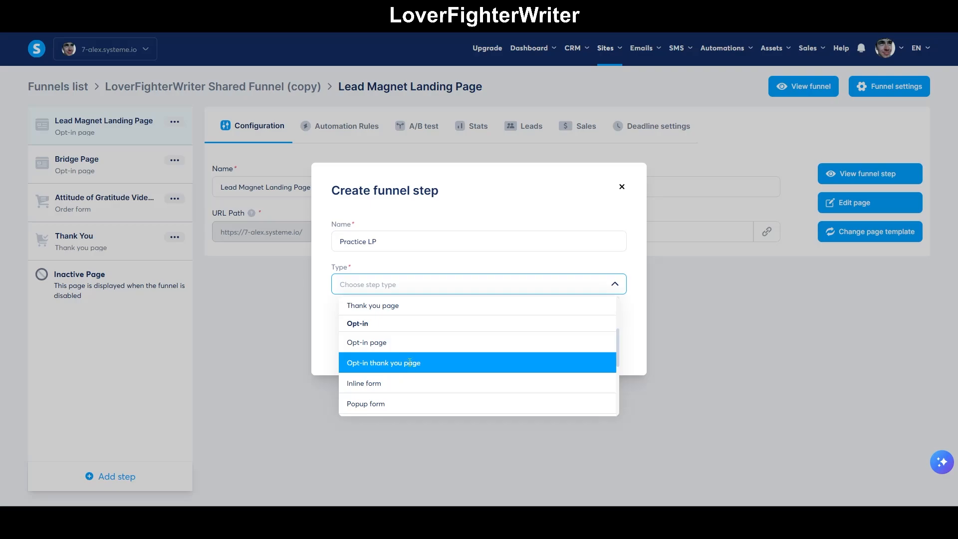
pyautogui.scroll(-1, 471, 339)
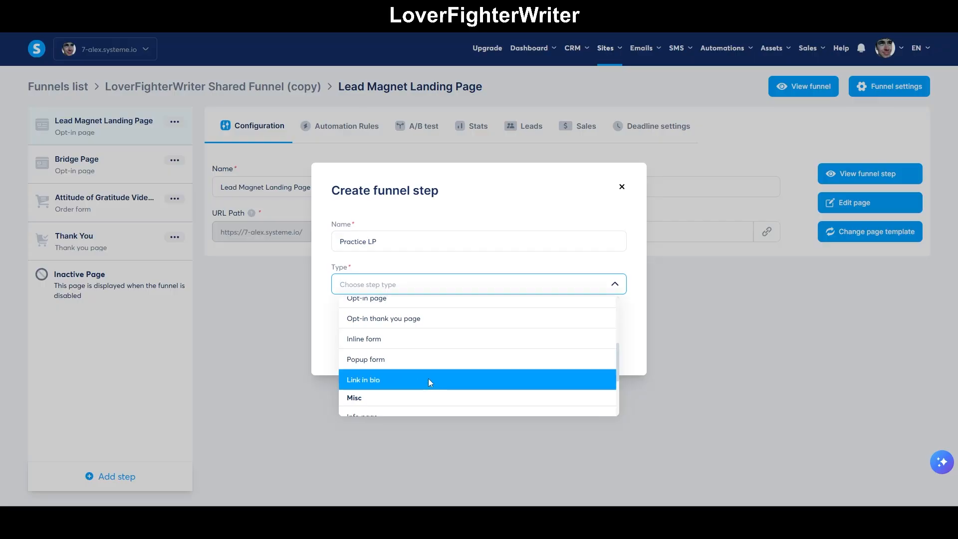
pyautogui.scroll(-2, 429, 378)
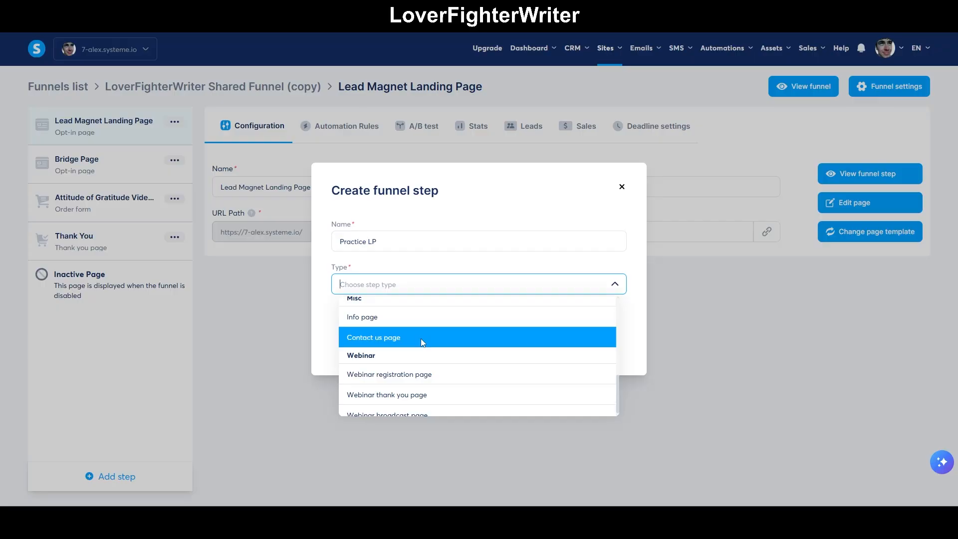
pyautogui.scroll(-1, 420, 338)
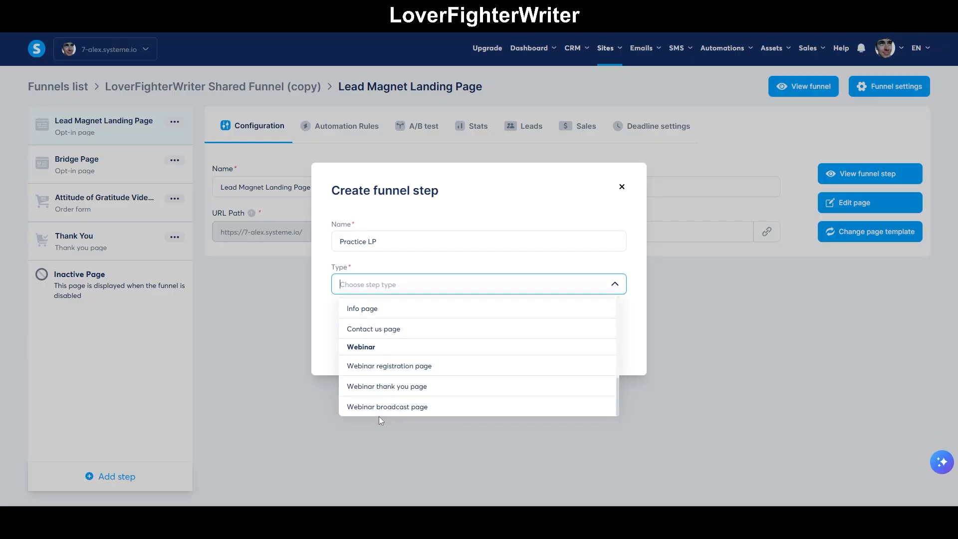
pyautogui.scroll(5, 409, 374)
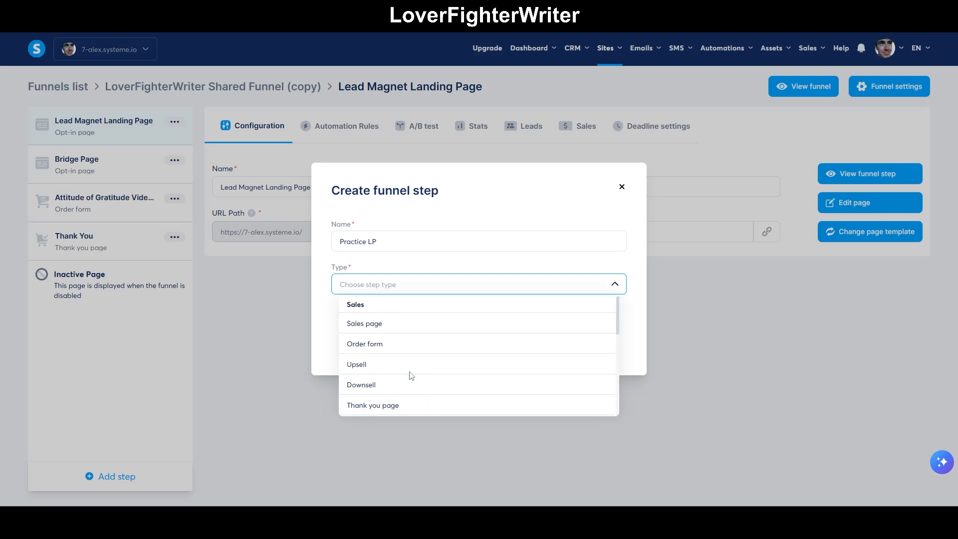
pyautogui.scroll(-2, 430, 343)
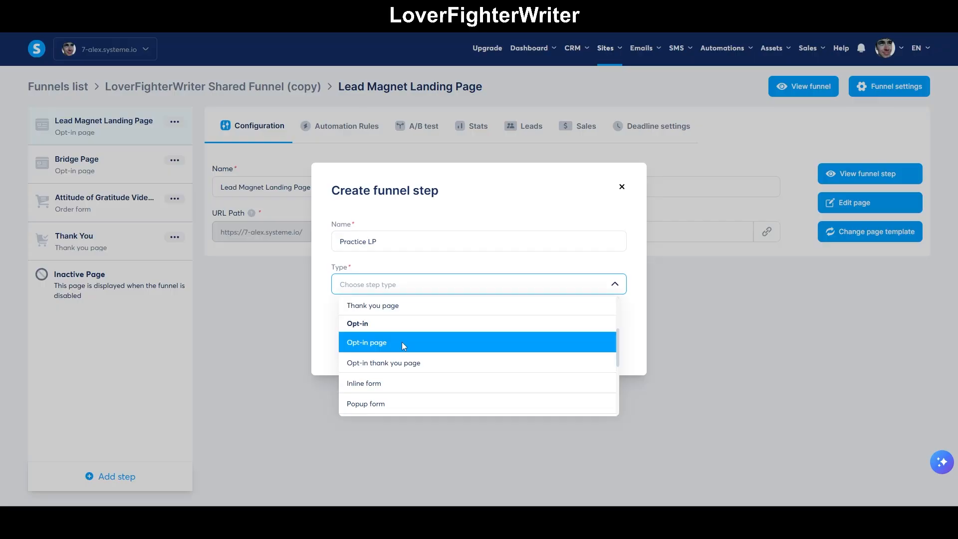
pyautogui.scroll(-1, 391, 328)
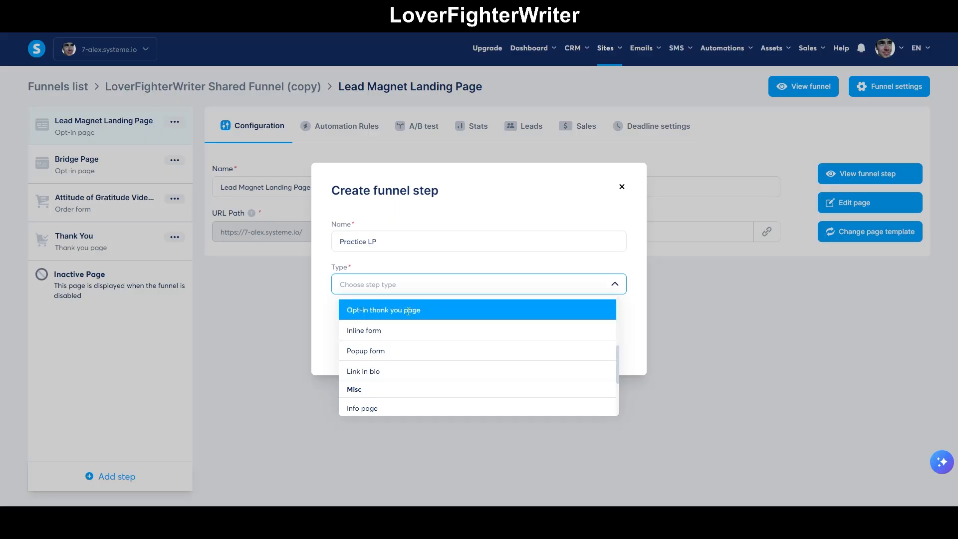
pyautogui.scroll(2, 414, 324)
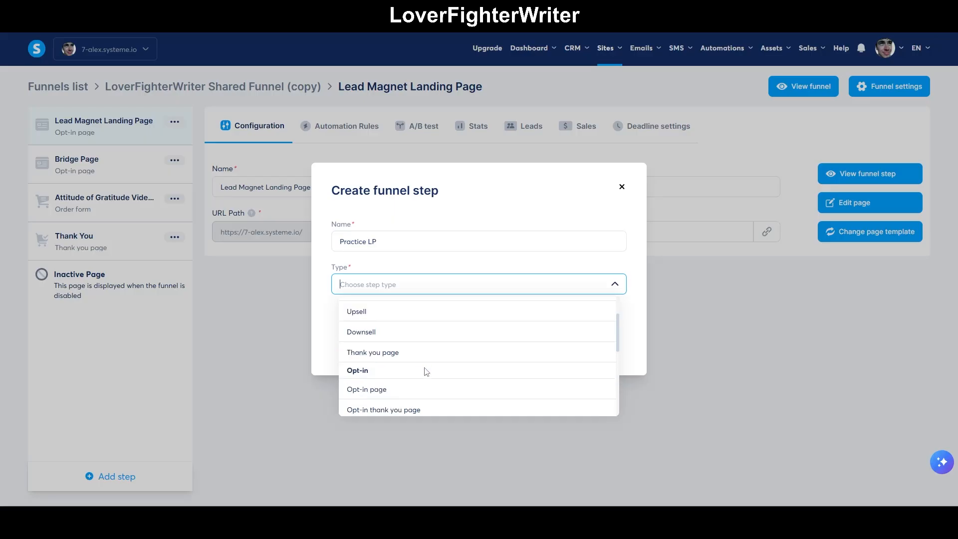
pyautogui.click(413, 391)
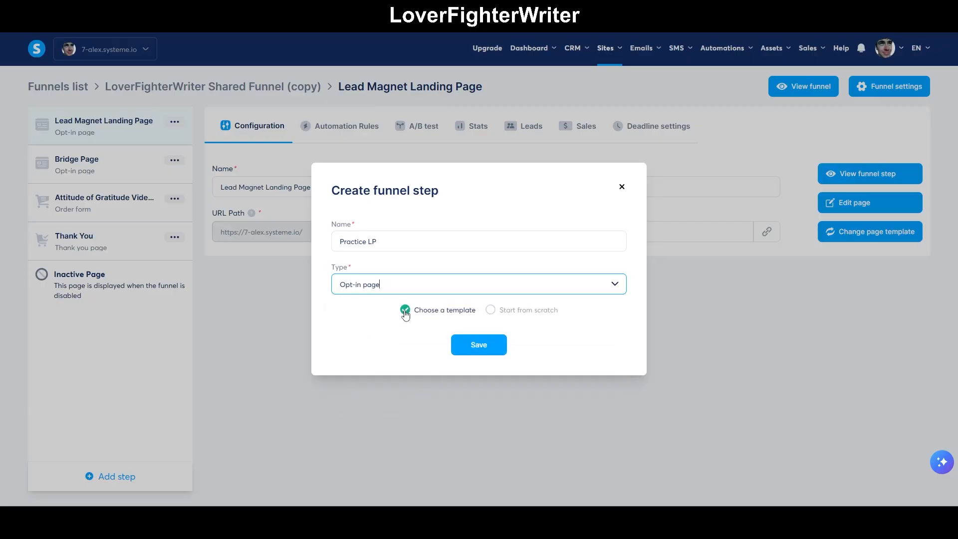
pyautogui.click(490, 310)
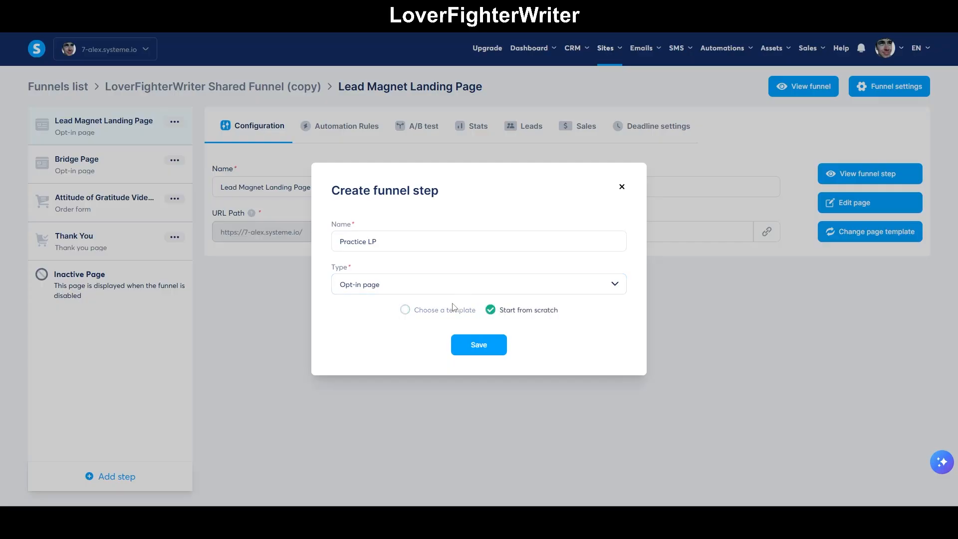
pyautogui.click(480, 350)
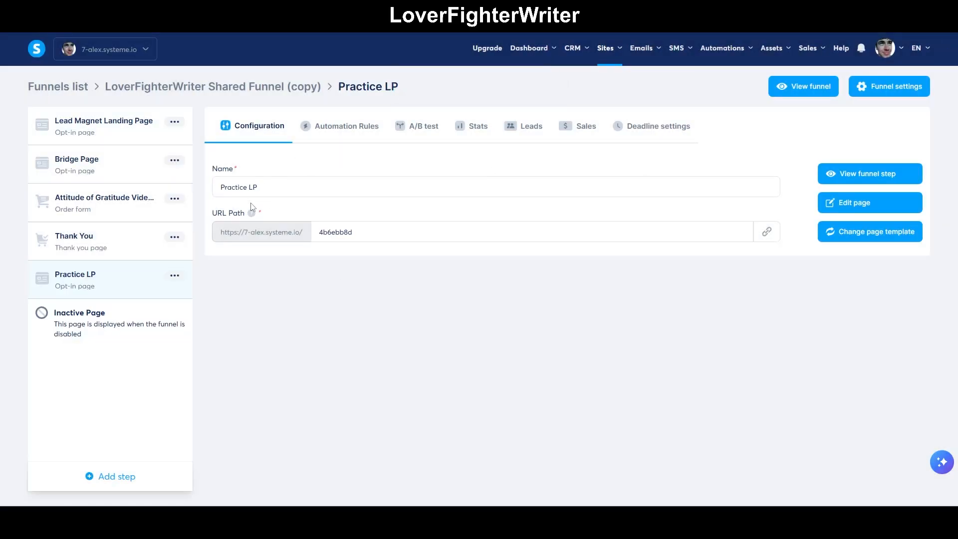
# - Preview the Practice LP funnel step, return to its configuration and open the page for editing
pyautogui.click(861, 175)
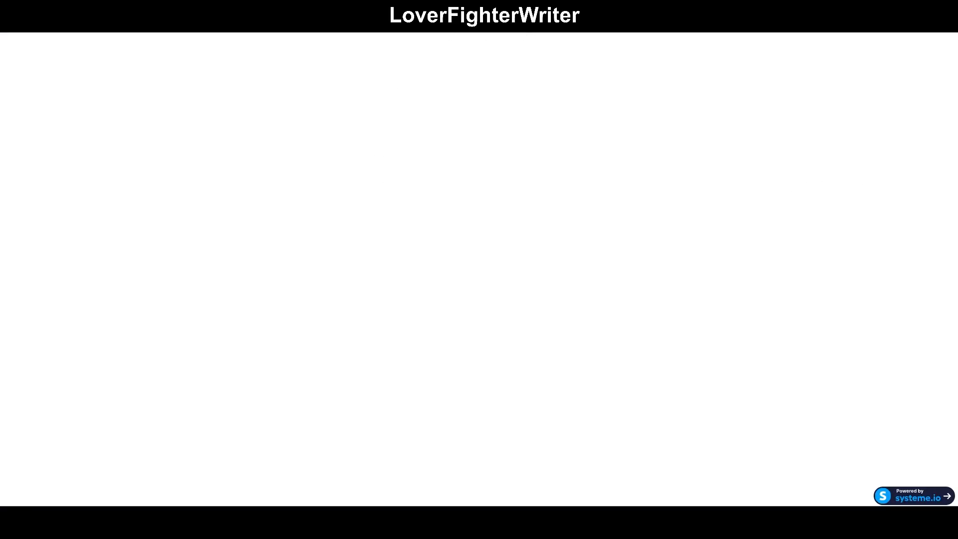
pyautogui.click(529, 8)
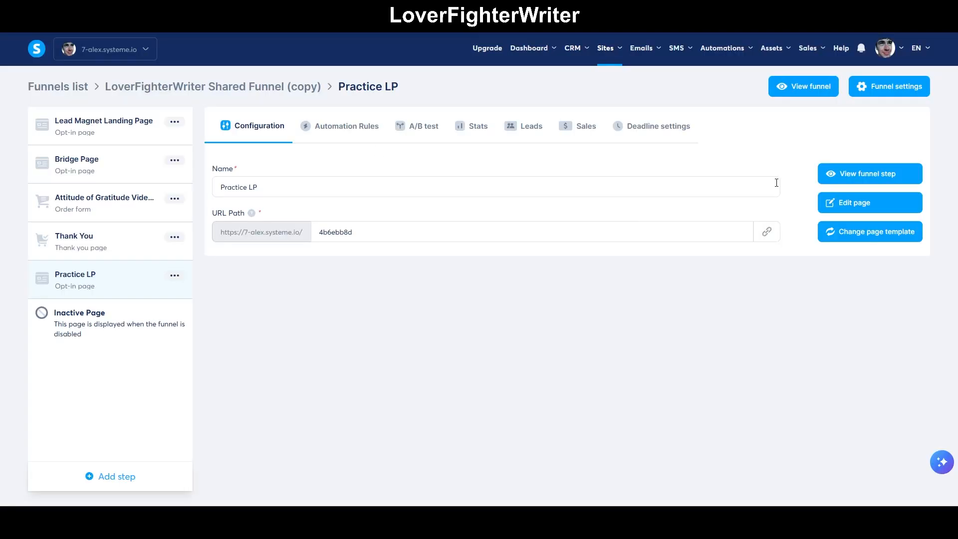
pyautogui.click(857, 205)
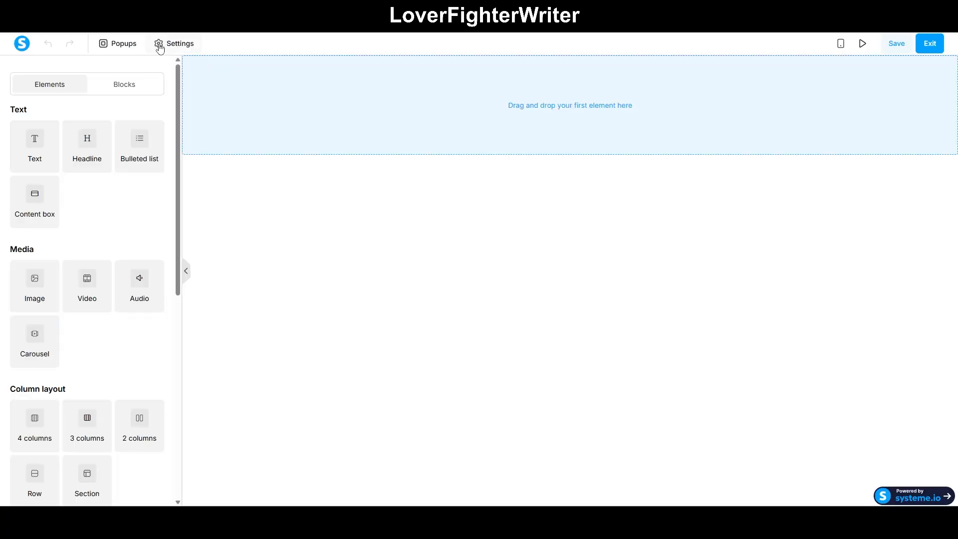
# - Set the page's default typography to the web safe font "Arial Black", Gadget, sans-serif
pyautogui.click(172, 46)
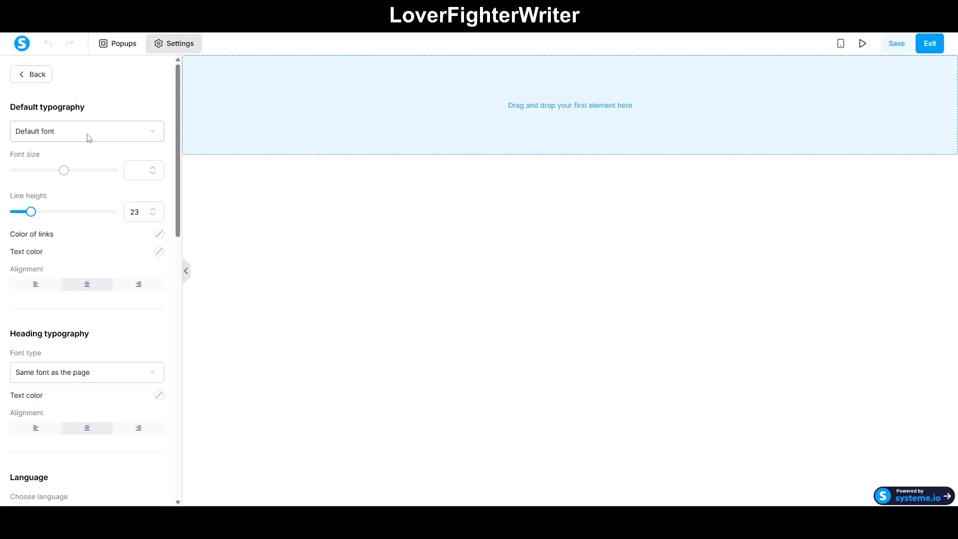
pyautogui.click(150, 131)
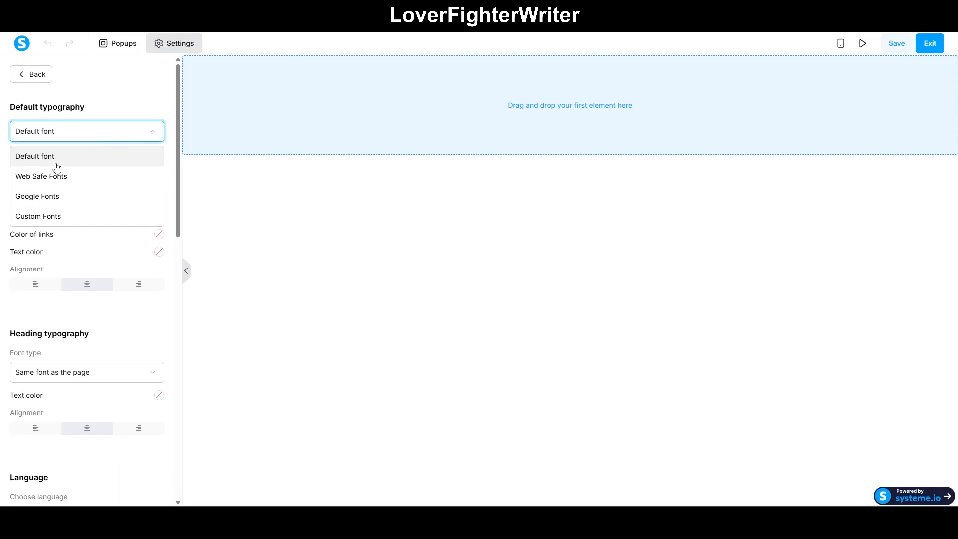
pyautogui.click(60, 180)
pyautogui.click(84, 161)
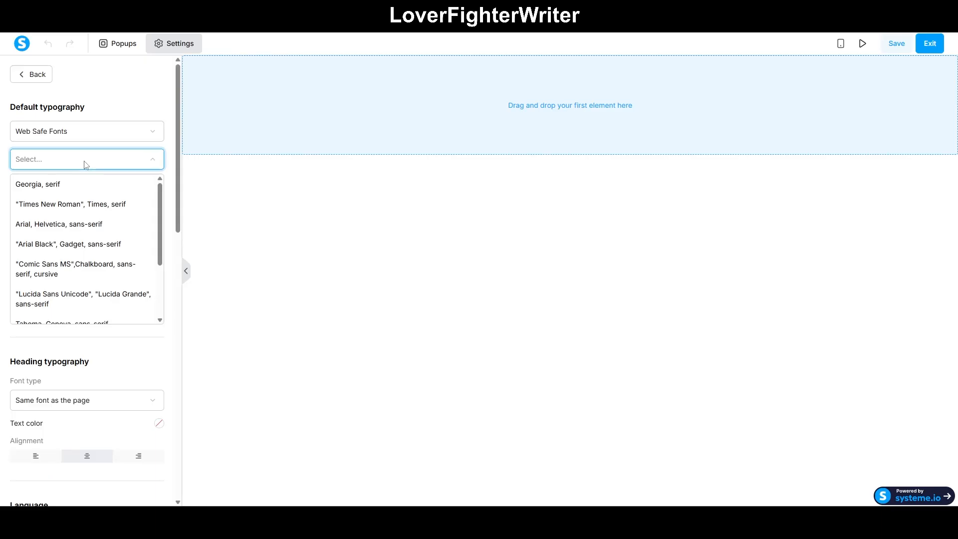
pyautogui.click(72, 245)
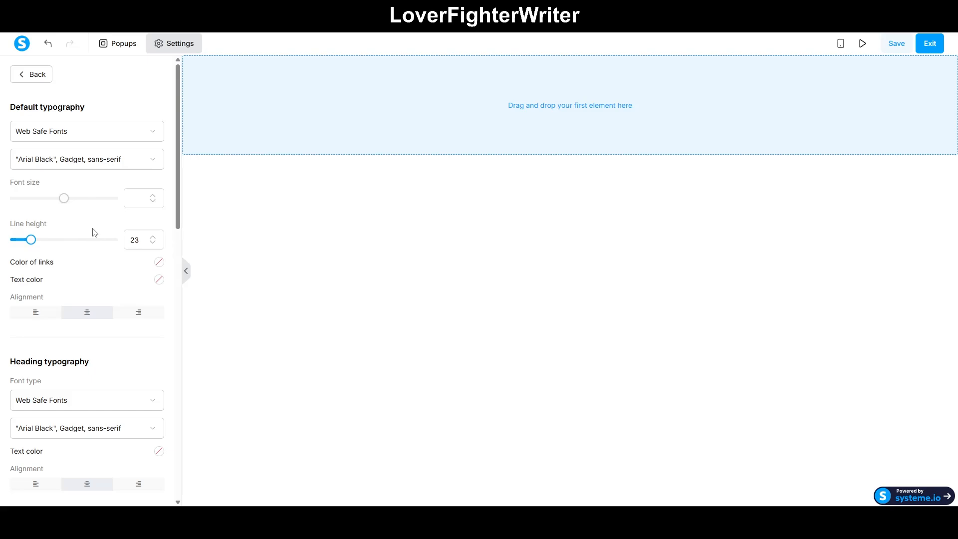
# - Review the remaining page settings, from heading typography and background to SEO and the Facebook event tracking options
pyautogui.scroll(-2, 96, 232)
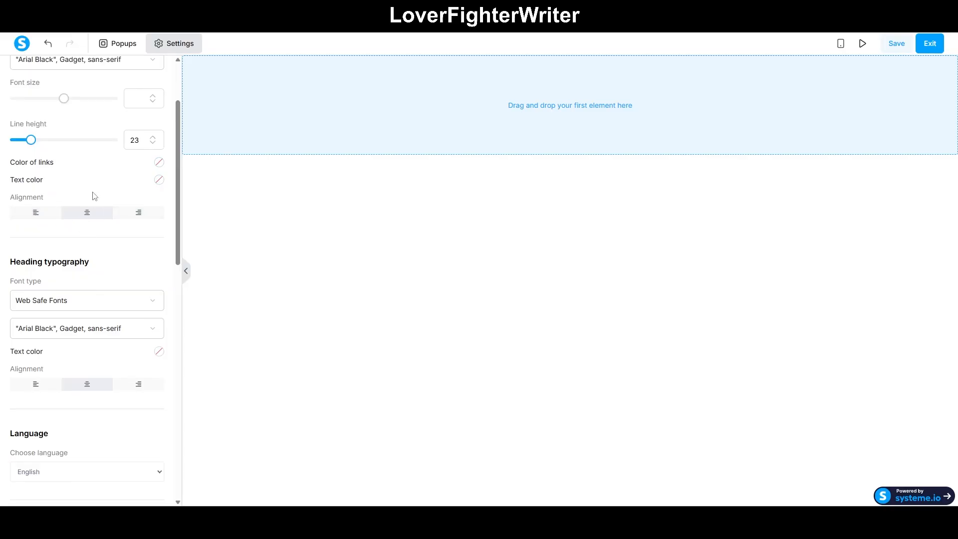
pyautogui.scroll(-4, 95, 196)
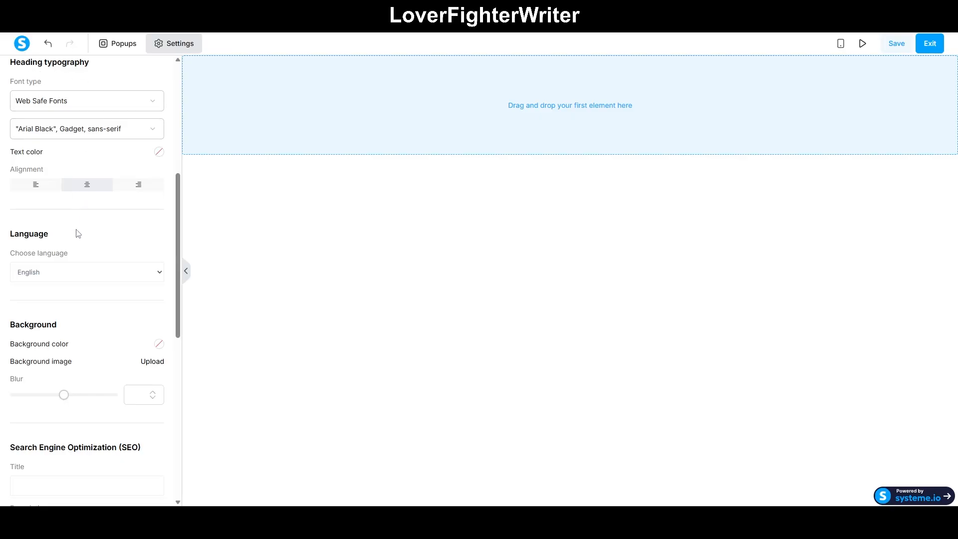
pyautogui.scroll(-4, 79, 234)
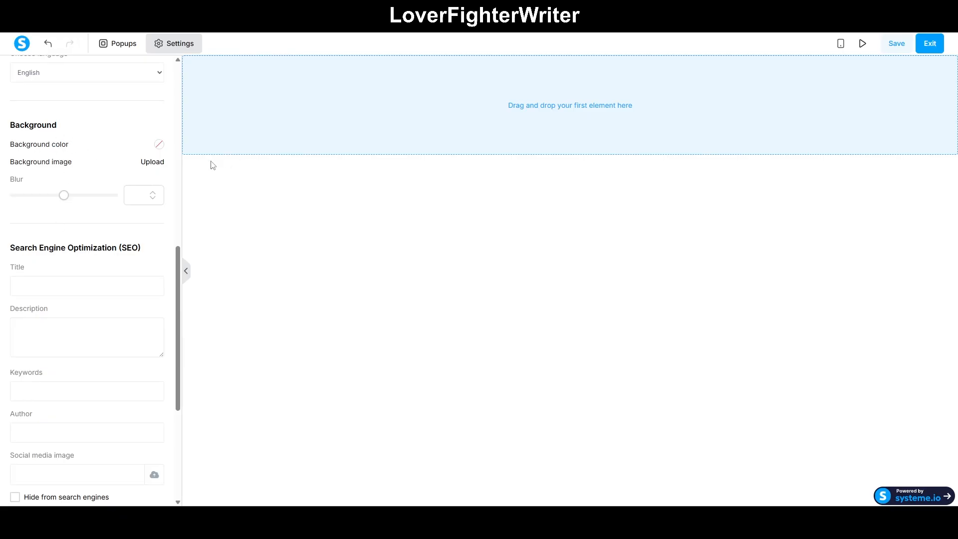
pyautogui.scroll(-2, 124, 163)
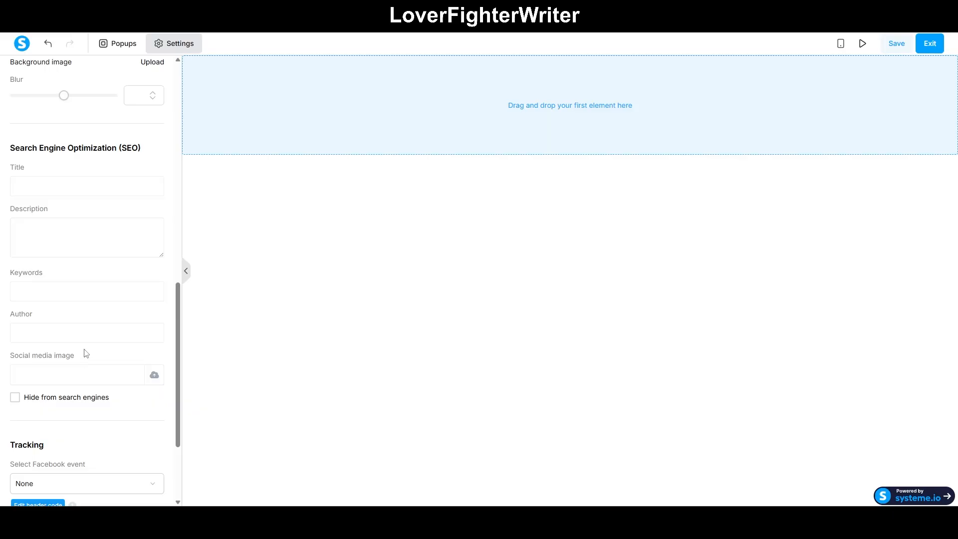
pyautogui.scroll(-3, 86, 351)
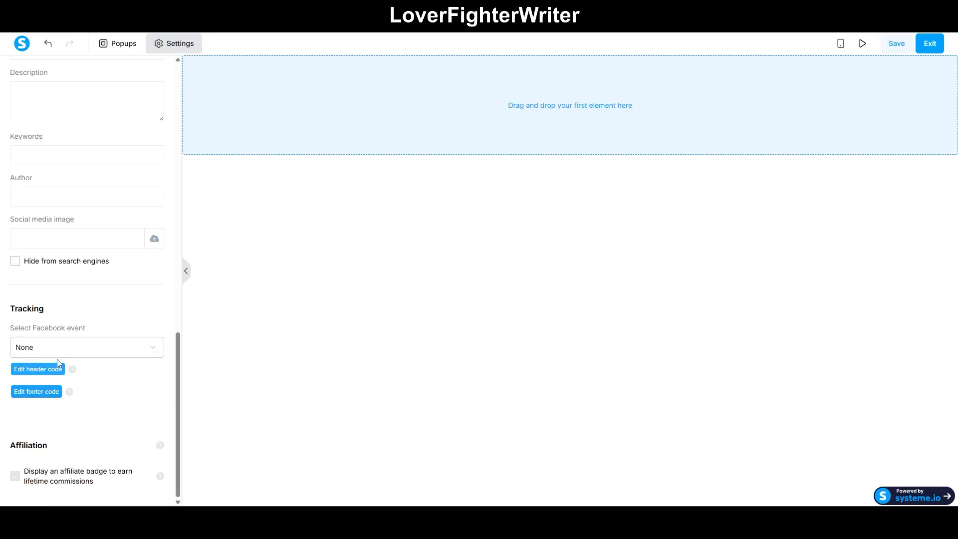
pyautogui.click(139, 354)
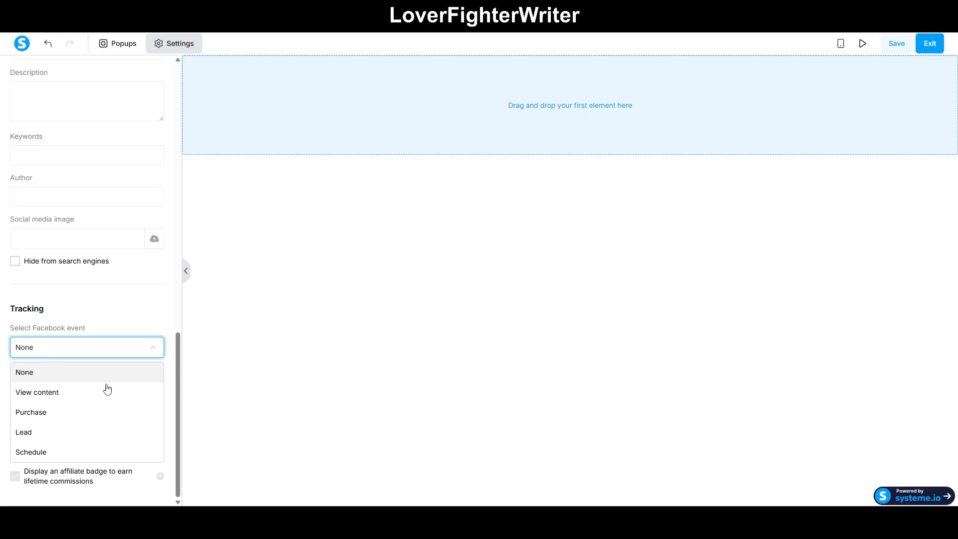
pyautogui.click(120, 314)
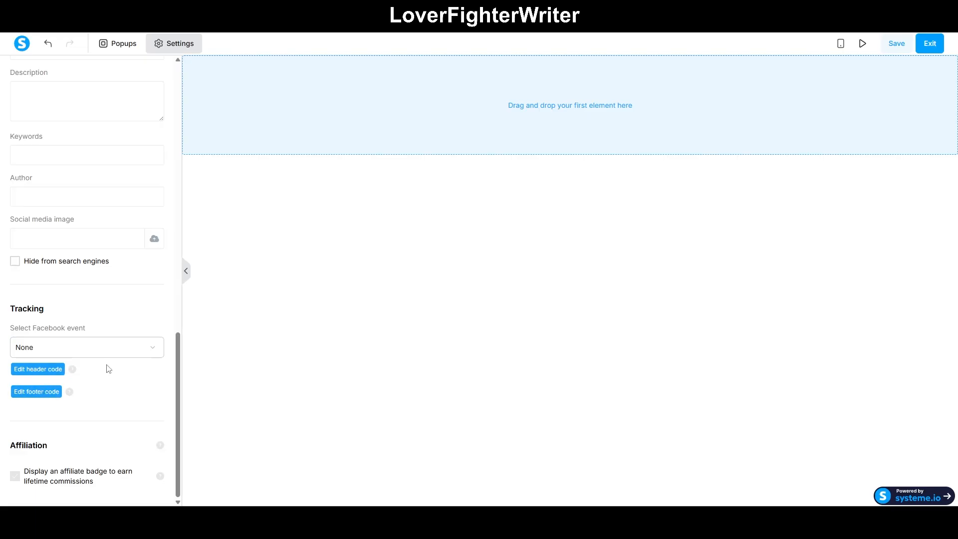
# - Leave the page settings and look through the page elements available for building the page
pyautogui.click(122, 44)
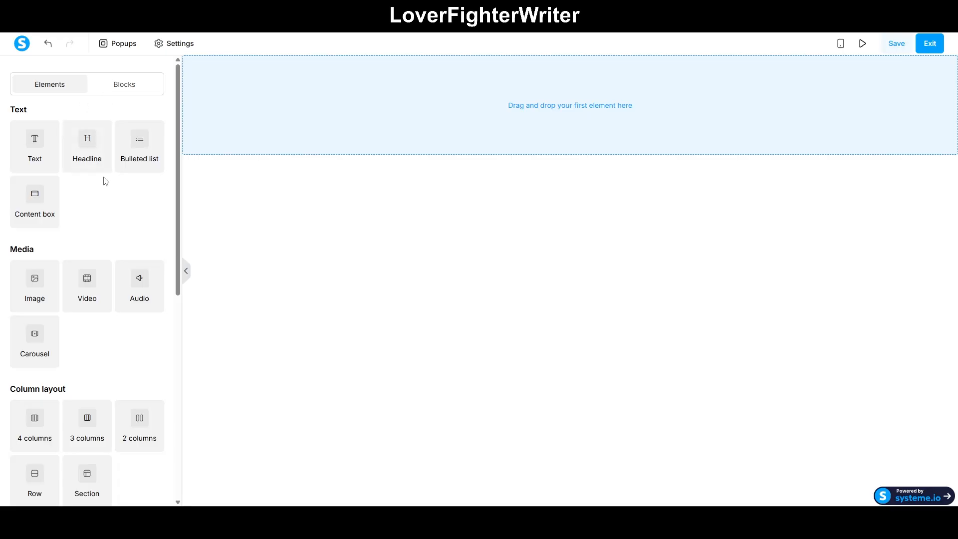
pyautogui.scroll(-8, 103, 180)
pyautogui.scroll(8, 103, 180)
# - Browse the ready-made opt-in form blocks available for the page
pyautogui.click(128, 86)
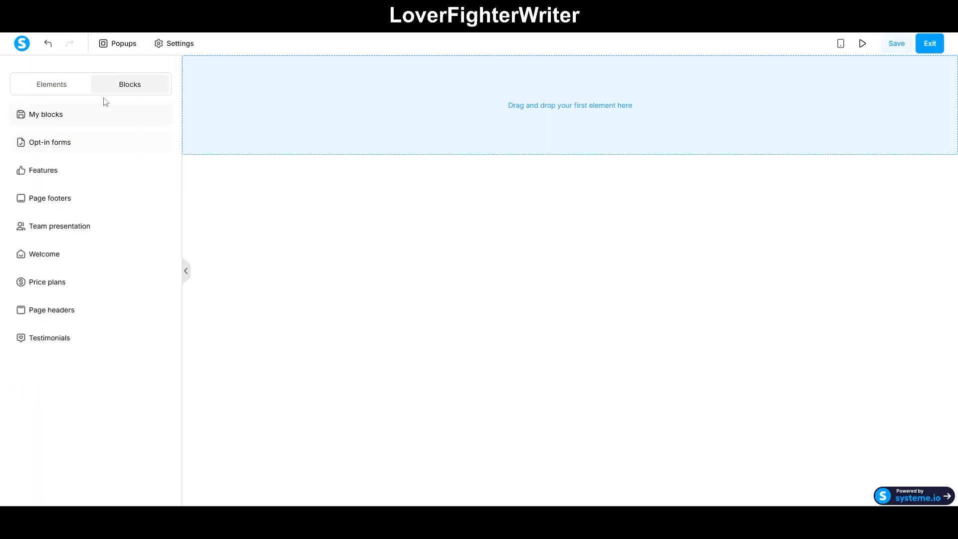
pyautogui.click(63, 152)
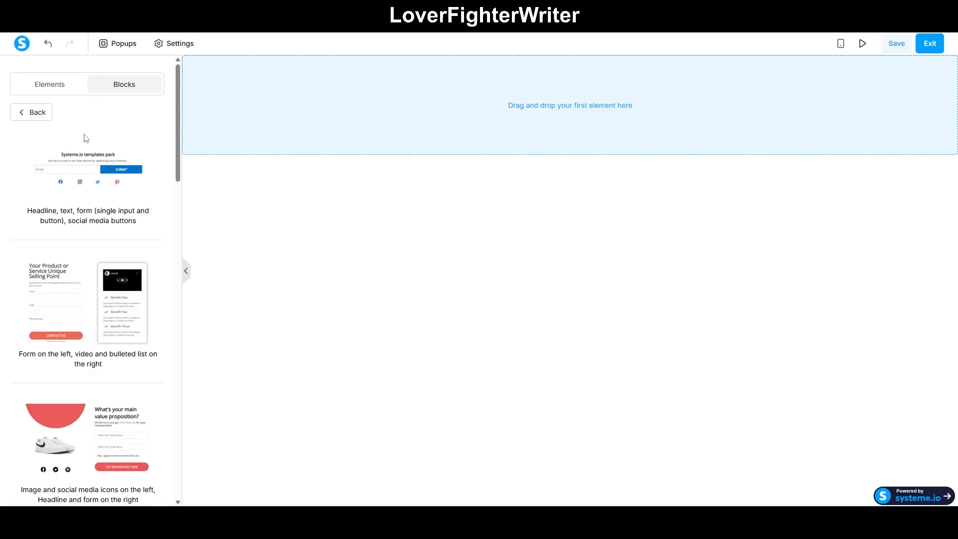
pyautogui.scroll(-15, 112, 117)
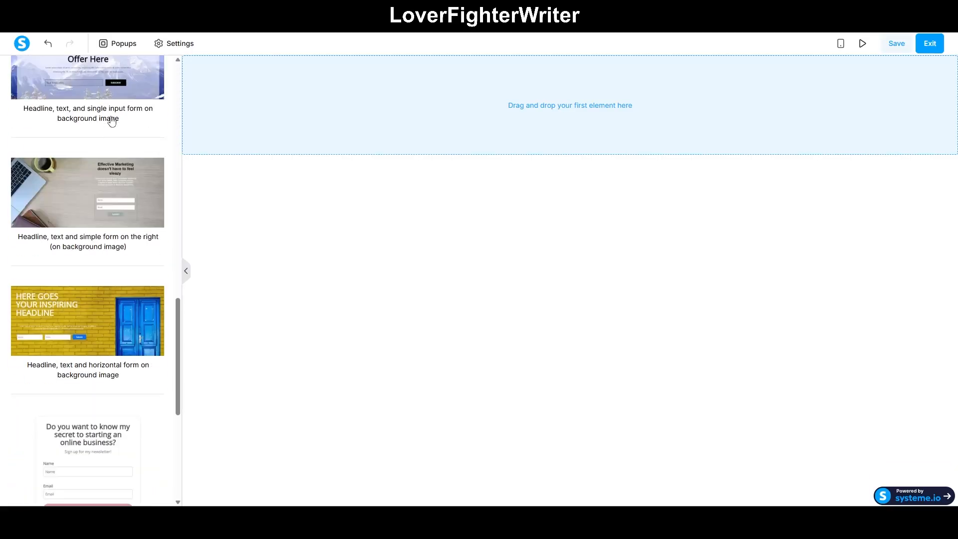
pyautogui.scroll(-5, 111, 122)
pyautogui.scroll(20, 105, 119)
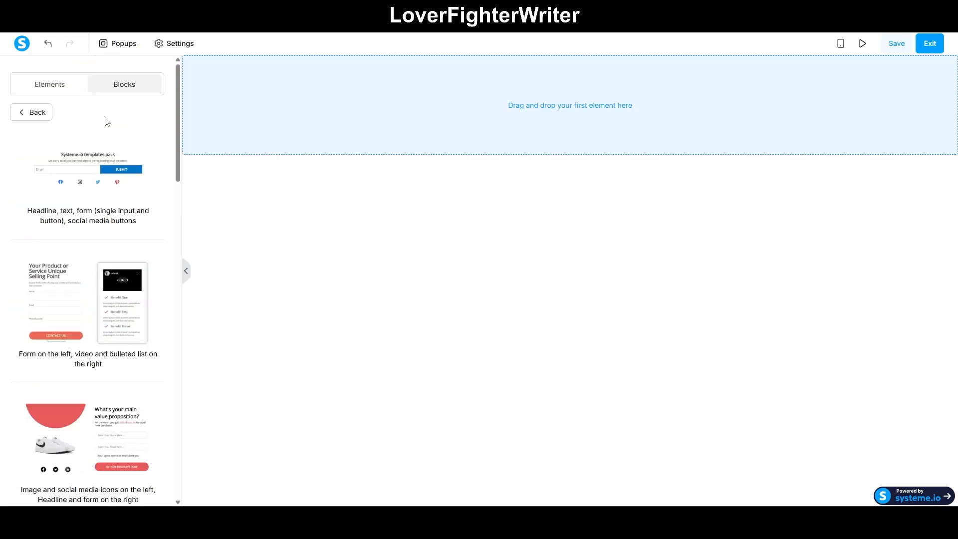
# - Return to the page elements, add a headline to the empty page and place a text element beneath it
pyautogui.click(71, 91)
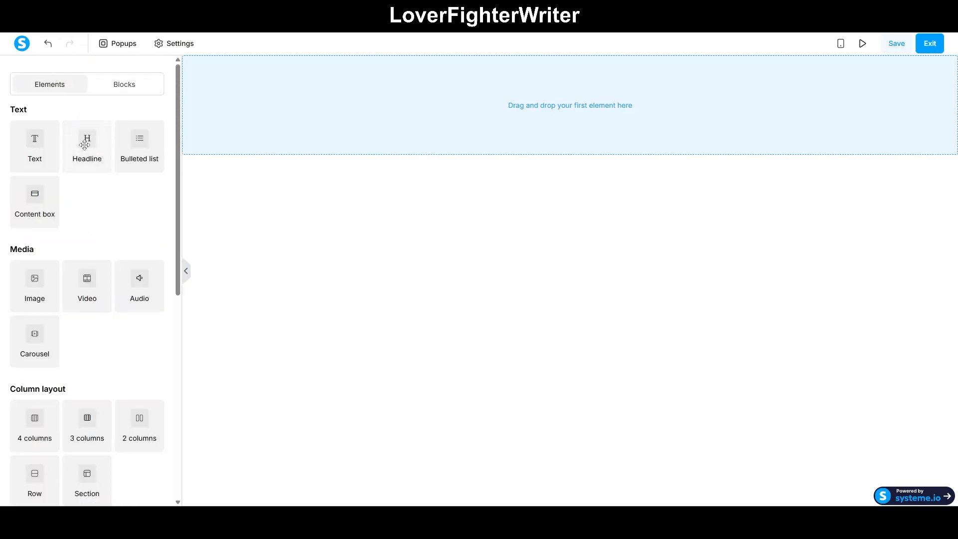
pyautogui.moveTo(82, 145); pyautogui.dragTo(617, 112)
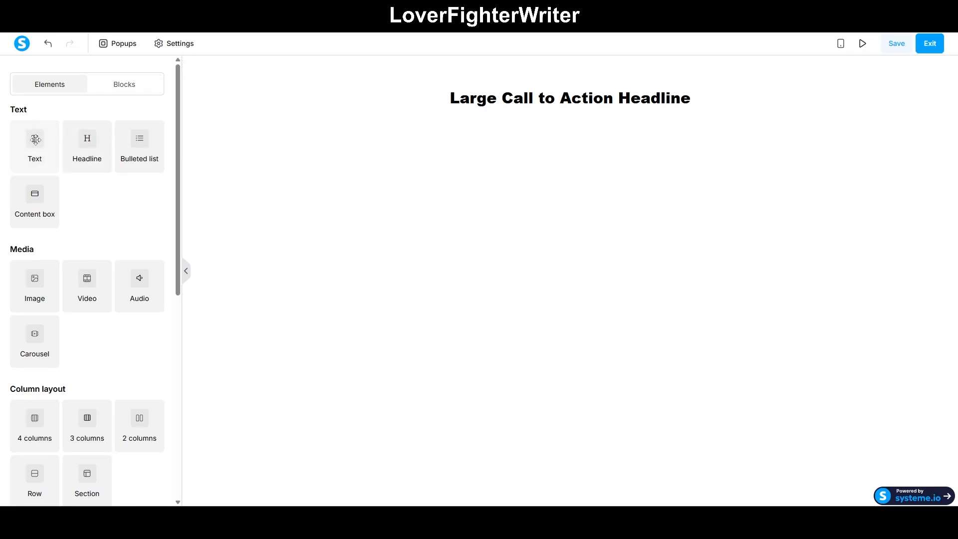
pyautogui.moveTo(34, 136); pyautogui.dragTo(571, 118)
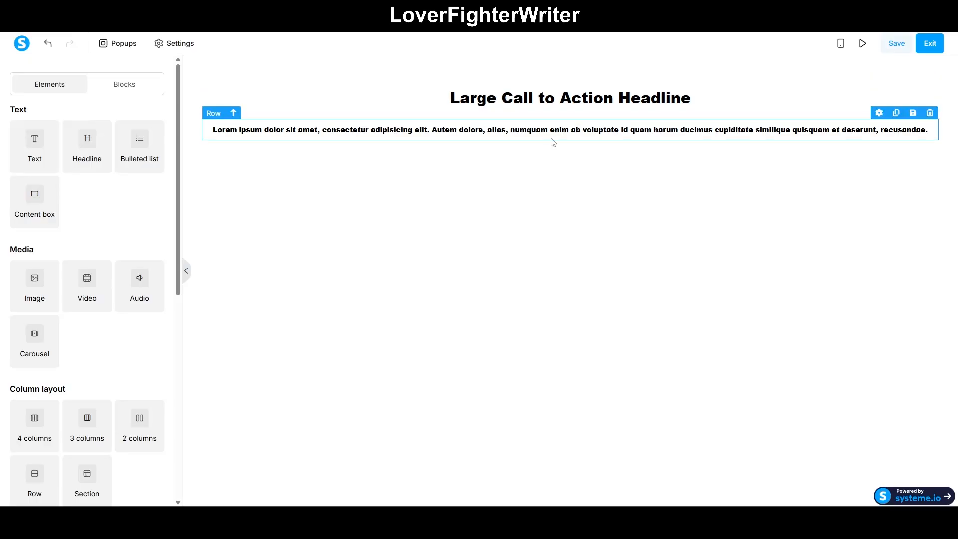
# - Add a form below the text and an image element below the form
pyautogui.scroll(-4, 121, 219)
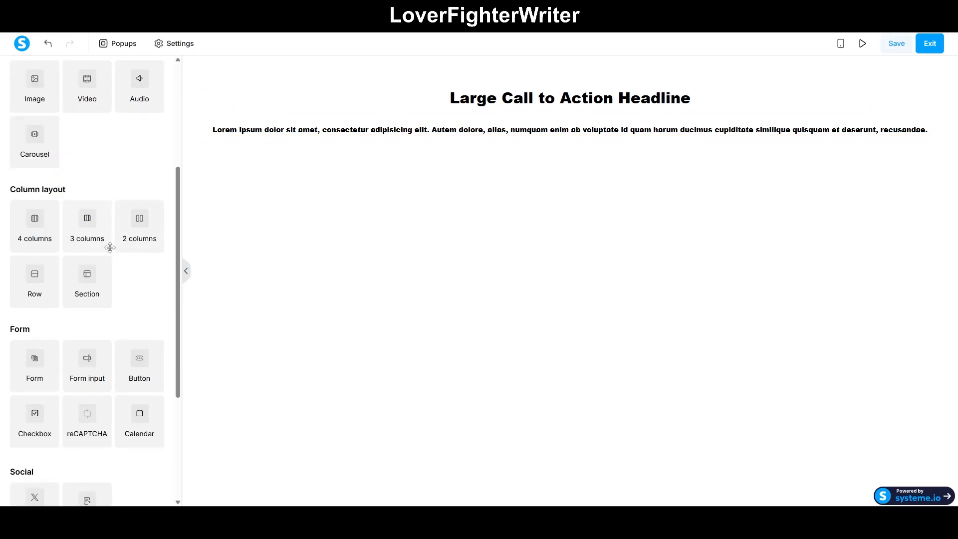
pyautogui.click(35, 359)
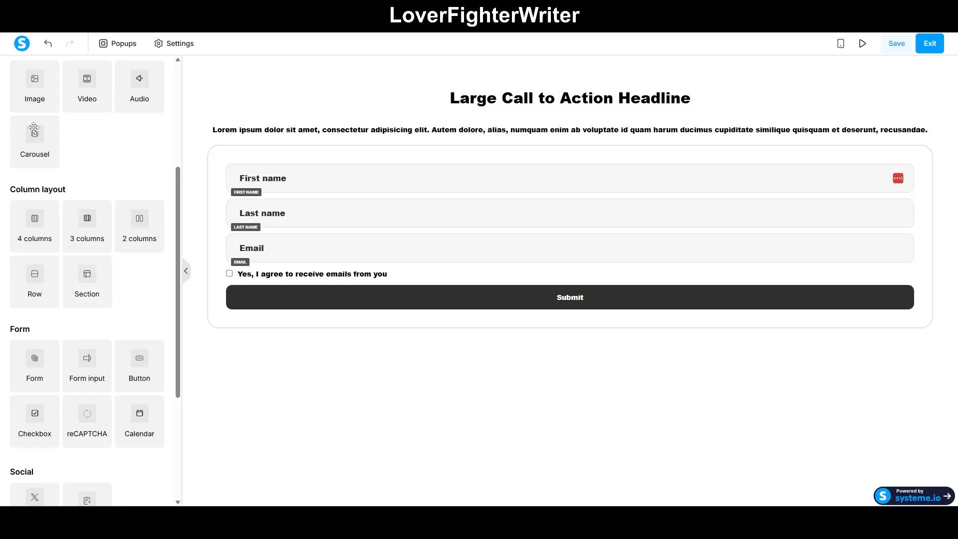
pyautogui.moveTo(35, 82); pyautogui.dragTo(606, 335)
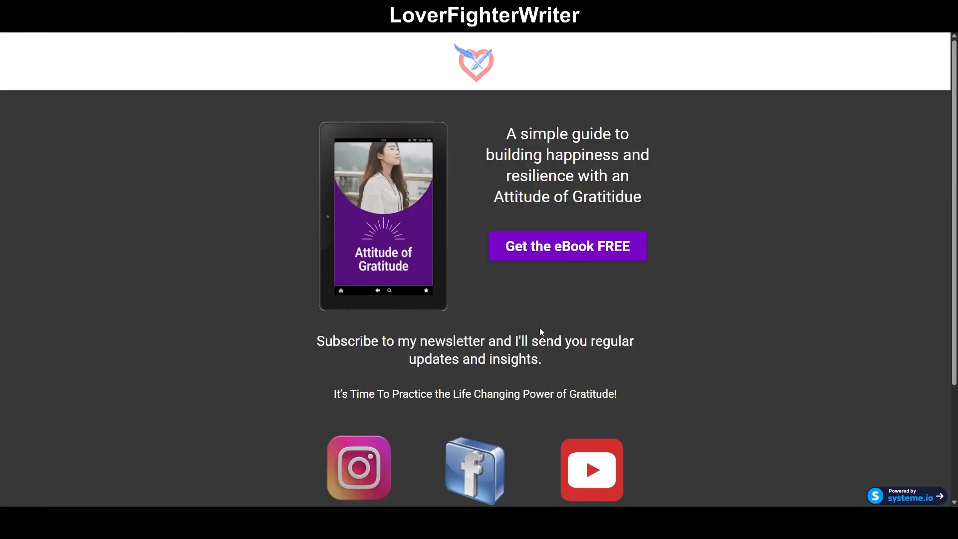
# - Try the "Get the eBook FREE" button on the published Attitude of Gratitude example page
pyautogui.click(618, 245)
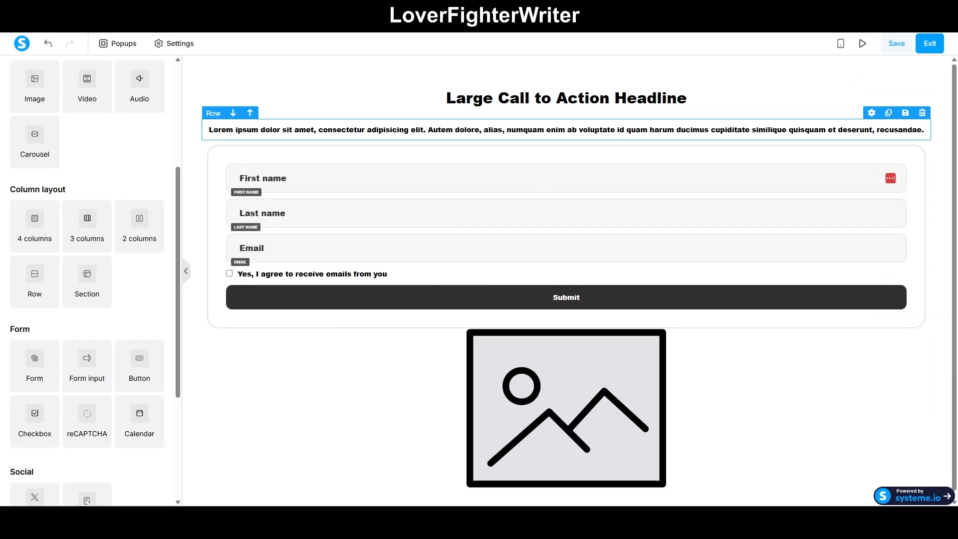
# - Replace the placeholder headline with "Access My AI Marketing Prompts Cheat Sheet"
pyautogui.click(544, 96)
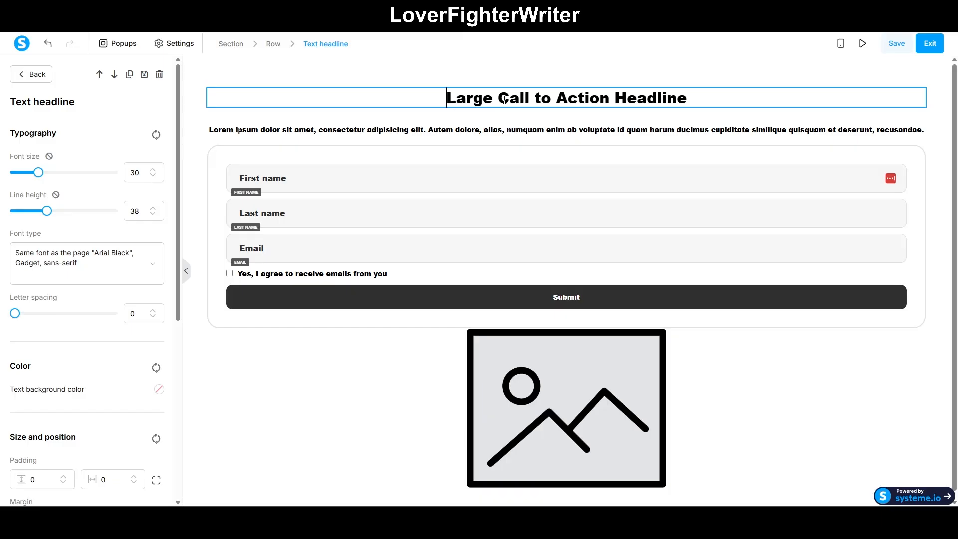
pyautogui.doubleClick(605, 95)
pyautogui.tripleClick(605, 94)
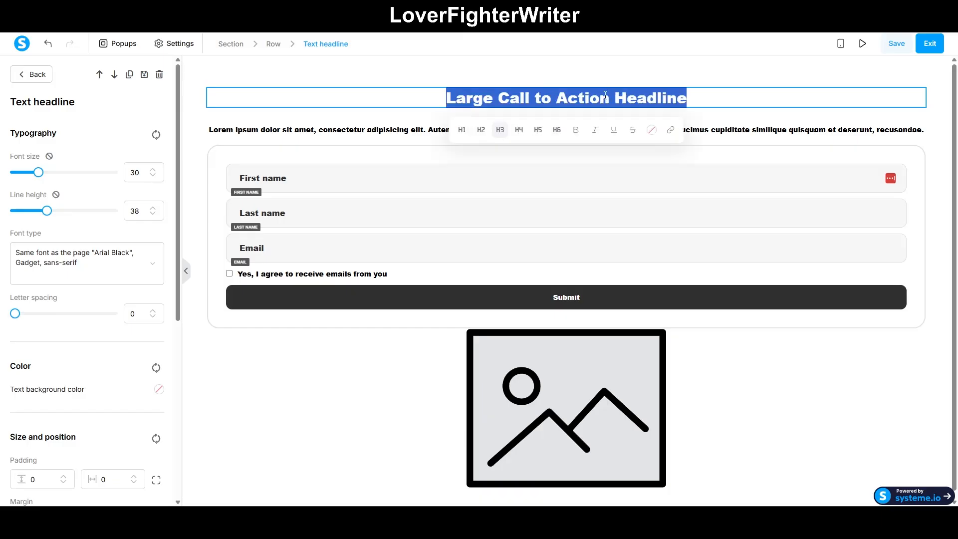
pyautogui.write('Access My AI Marketing Prompts Cheat Sheet')
# - Replace the placeholder paragraph with "These simple copy-paste prompts turn Claude, Gemini, ChatGPT and other AI tools into powerful collaborators"
pyautogui.tripleClick(598, 129)
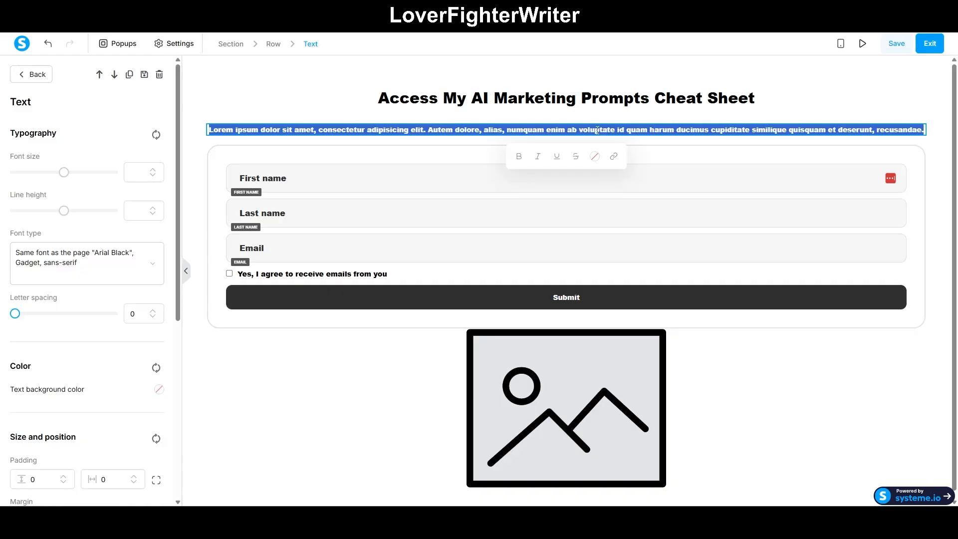
pyautogui.write('These simple copy-paste prompts turn Claude, Gemini, ChatGPT and other AI tools into powerful collaborators')
pyautogui.press('Escape')
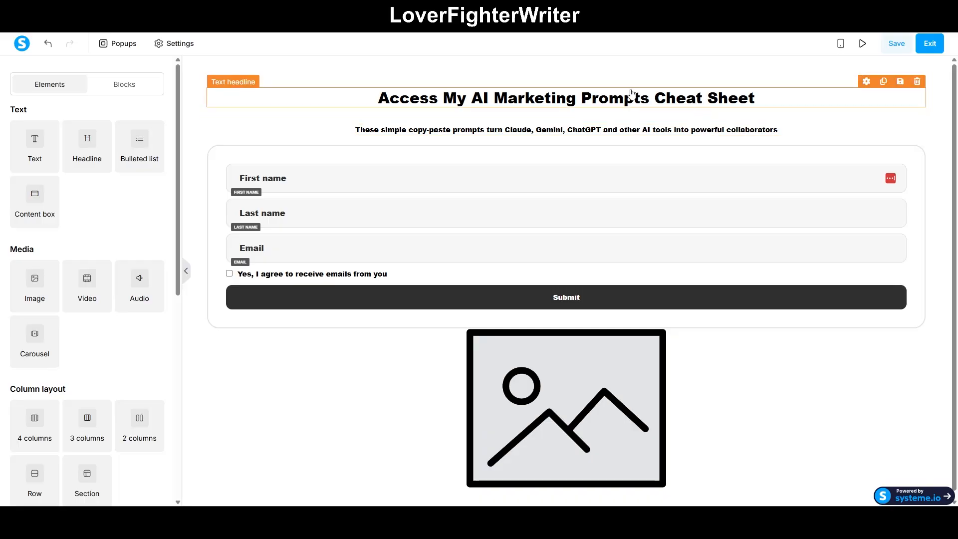
# - Set the paragraph's font size to 19 and its font to the web safe Arial, Helvetica, sans-serif
pyautogui.click(586, 131)
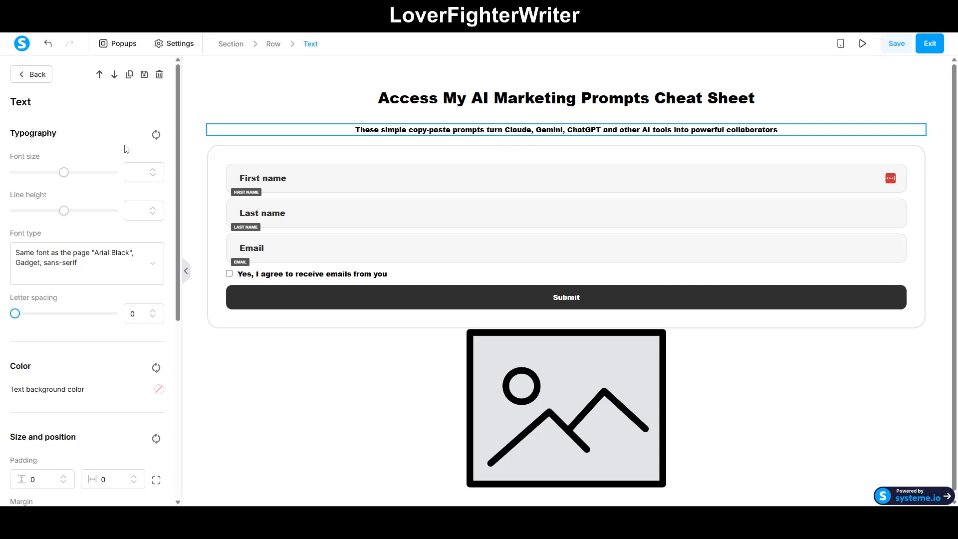
pyautogui.click(152, 172)
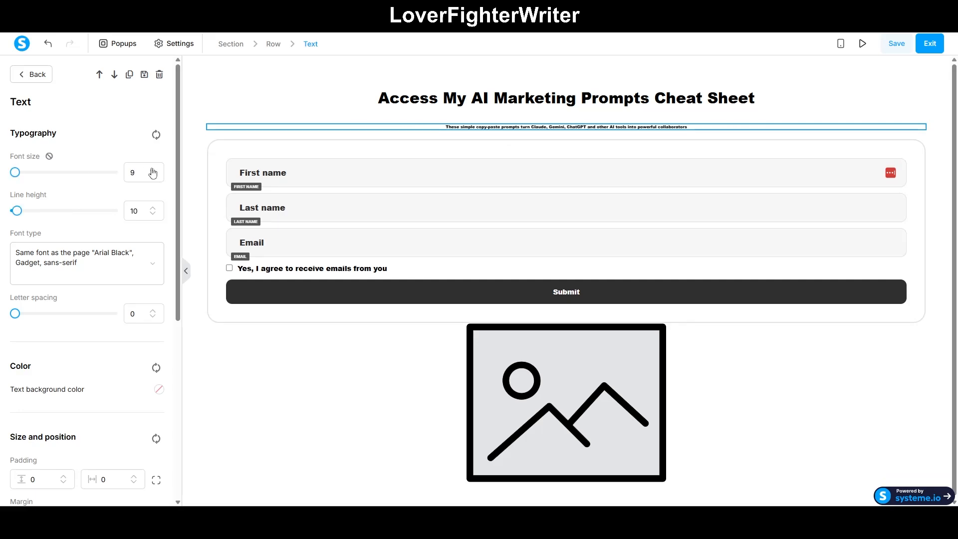
pyautogui.click(152, 171)
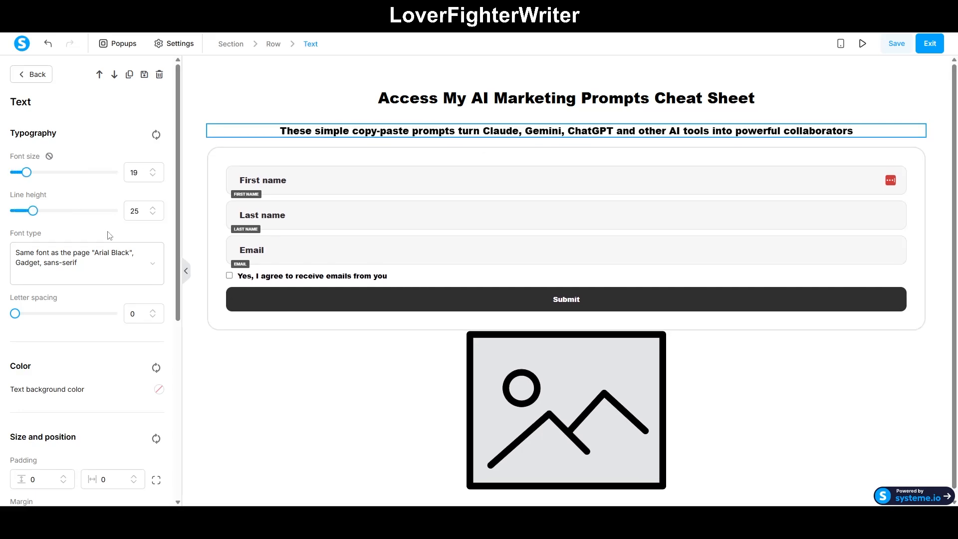
pyautogui.click(152, 264)
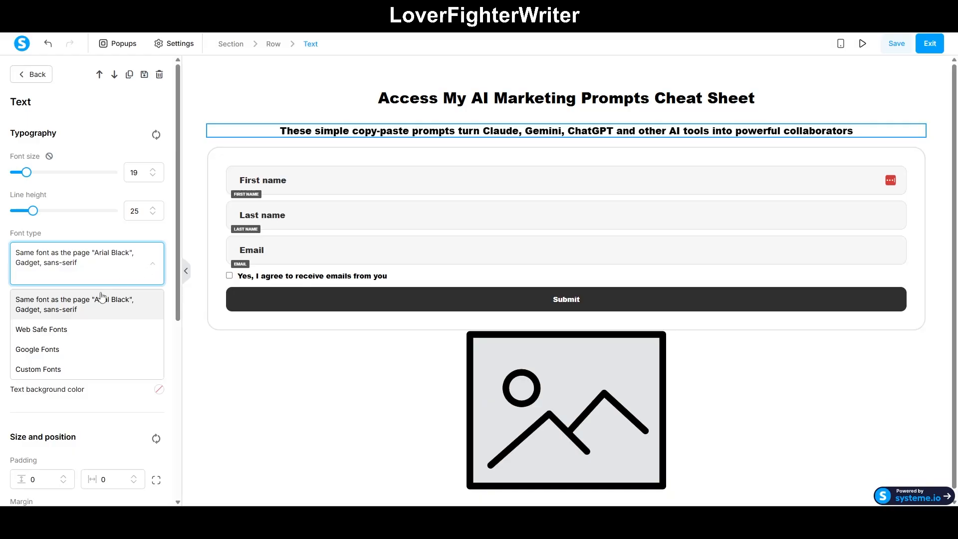
pyautogui.click(62, 333)
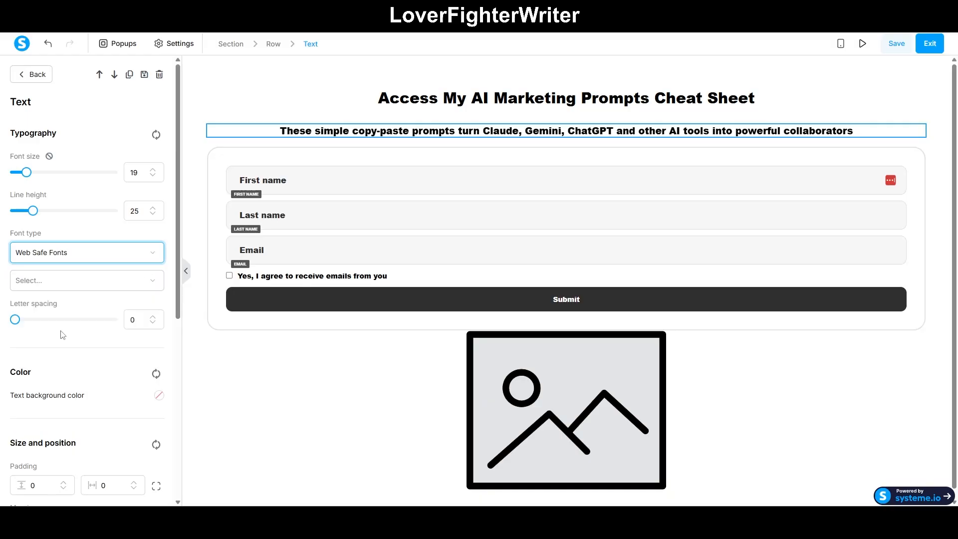
pyautogui.click(148, 286)
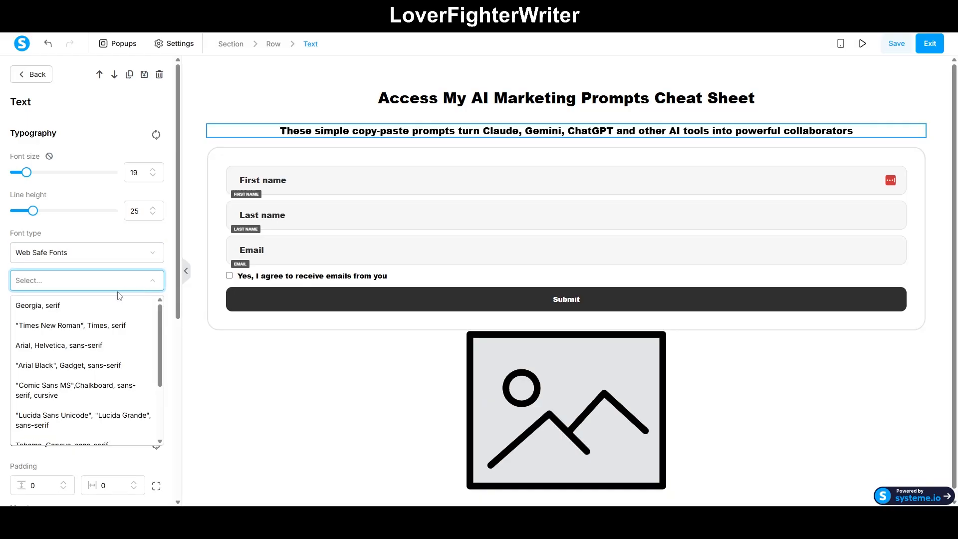
pyautogui.click(96, 344)
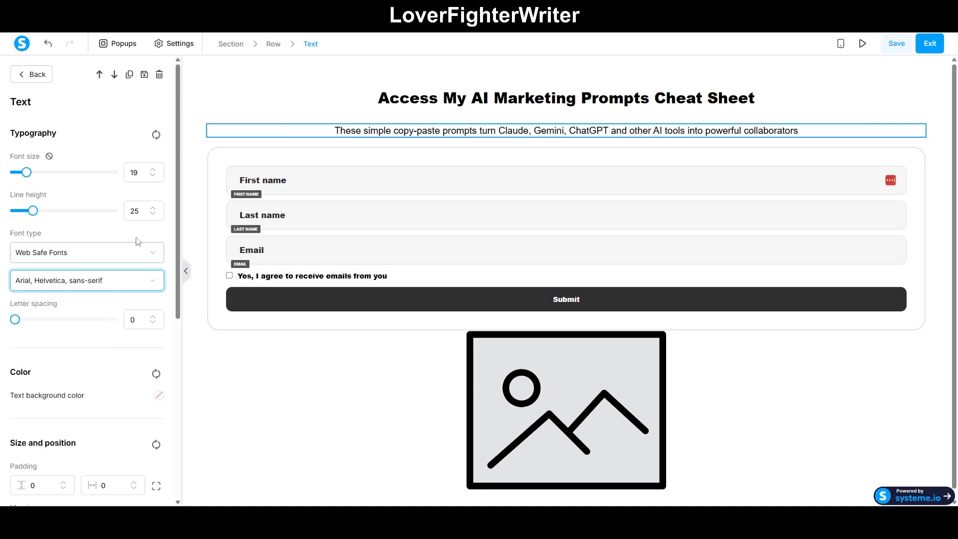
pyautogui.click(137, 231)
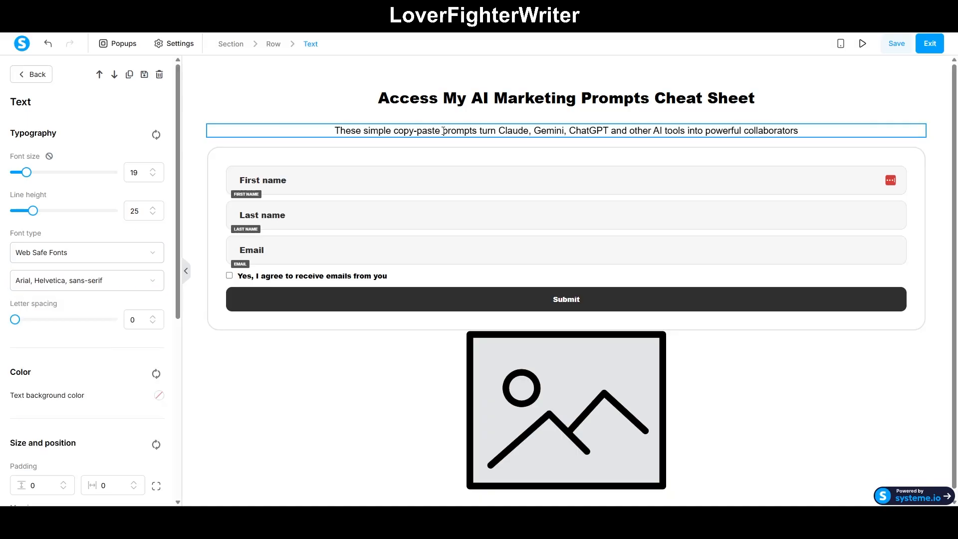
# - Set the paragraph's font size to 20 and make all of its text bold
pyautogui.click(152, 169)
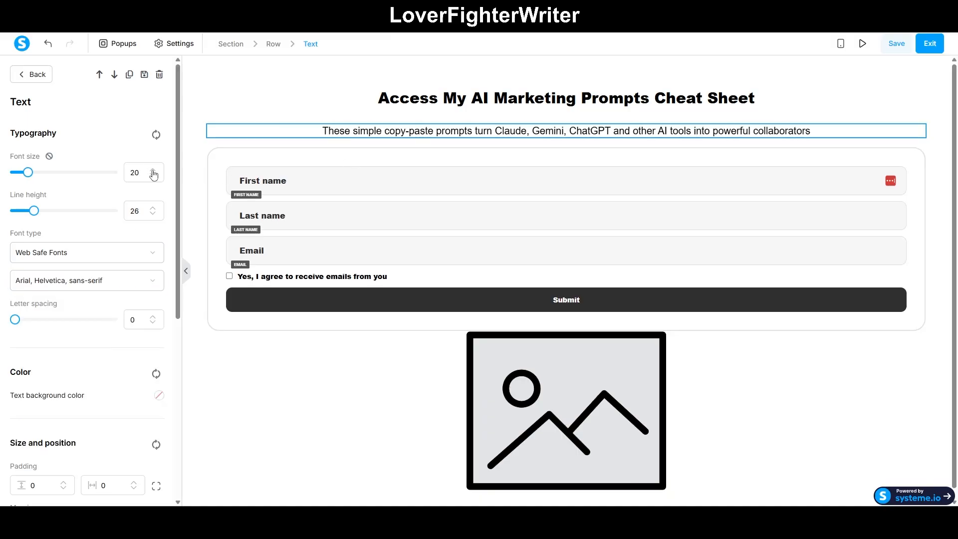
pyautogui.tripleClick(590, 131)
pyautogui.click(521, 158)
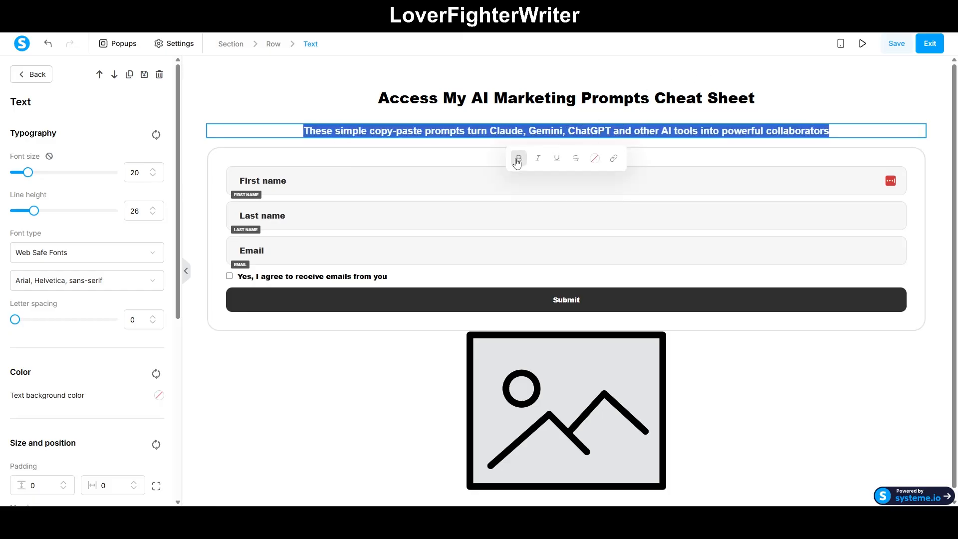
pyautogui.click(344, 111)
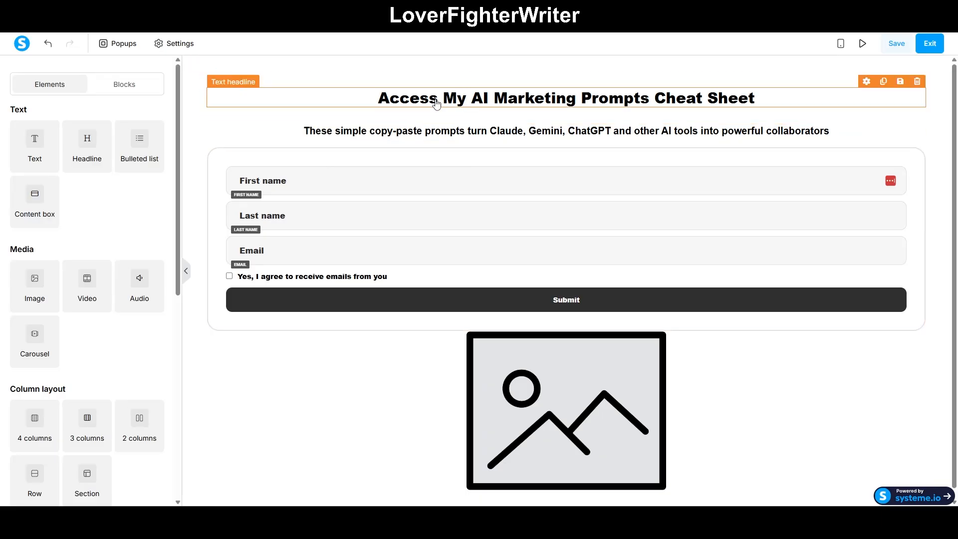
# - Delete the First name, Last name and Checkbox fields from the opt-in form and save the page
pyautogui.click(344, 165)
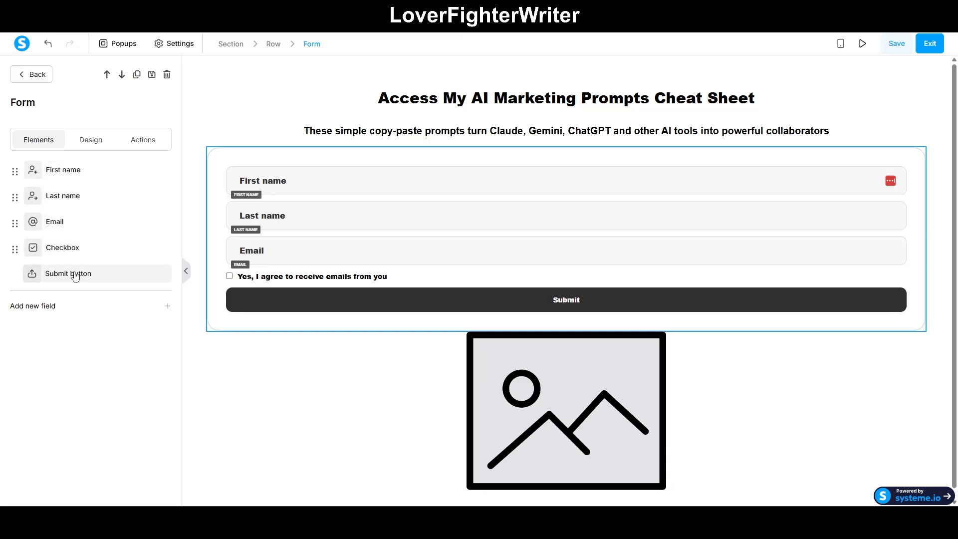
pyautogui.click(150, 171)
pyautogui.click(150, 171)
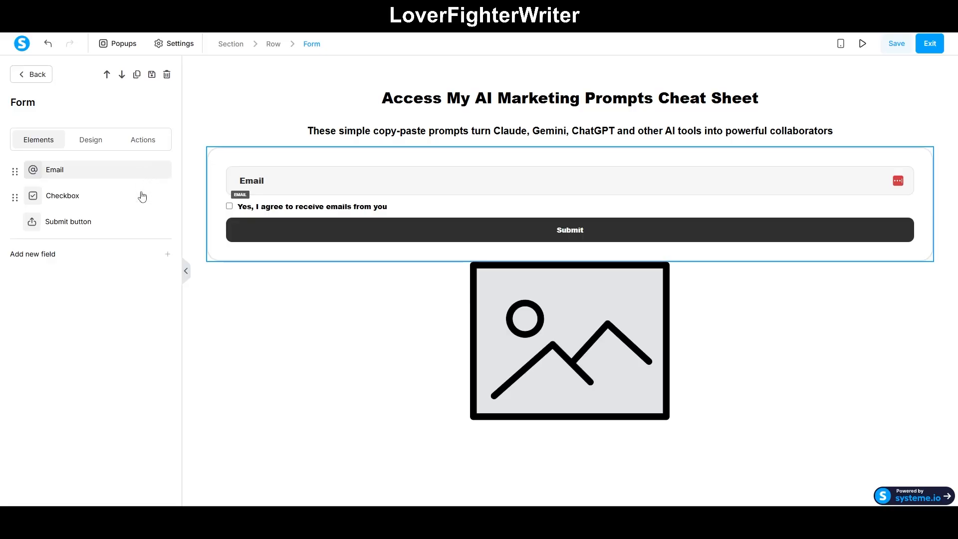
pyautogui.click(149, 195)
pyautogui.rightClick(145, 194)
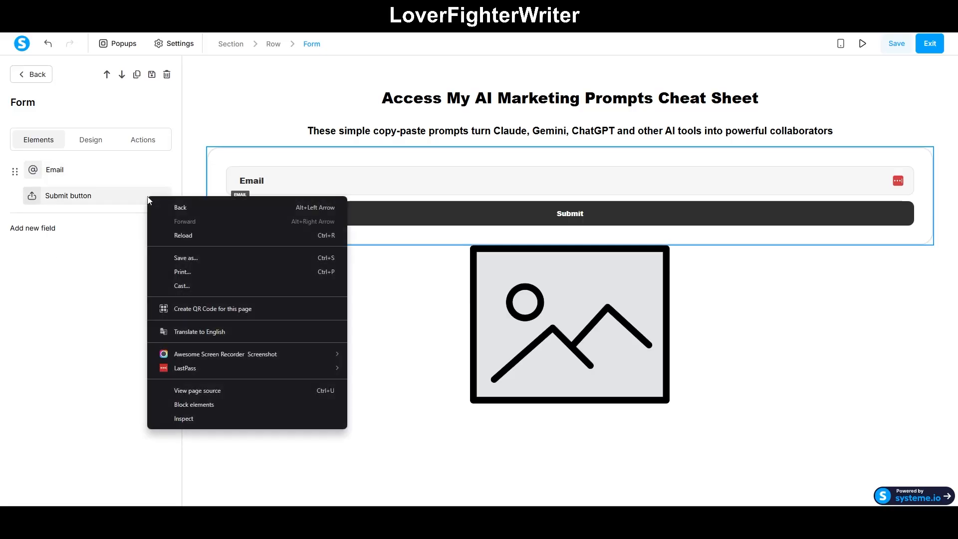
pyautogui.click(110, 217)
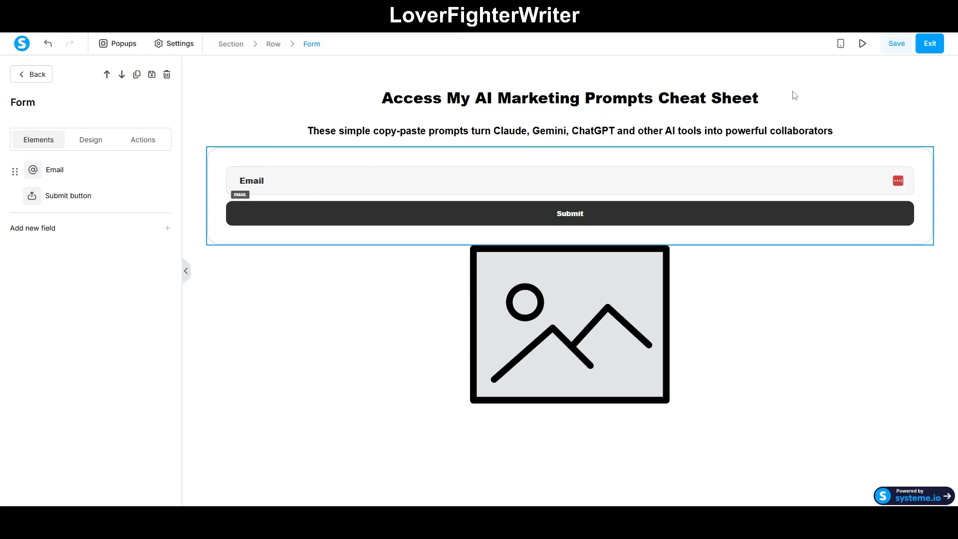
pyautogui.click(893, 48)
pyautogui.click(537, 109)
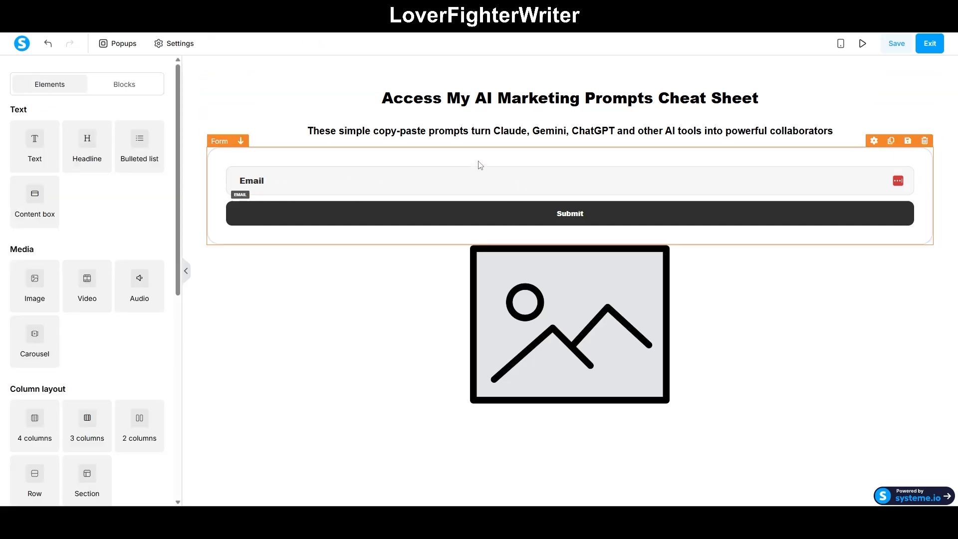
# - Switch the form's design to the two-column layout, placing the Email field and Submit button side by side
pyautogui.click(434, 208)
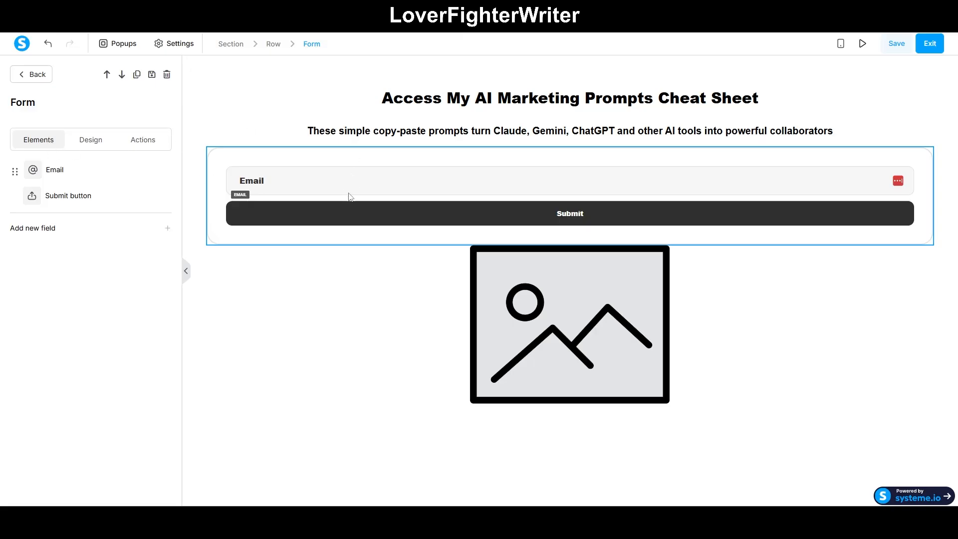
pyautogui.click(92, 145)
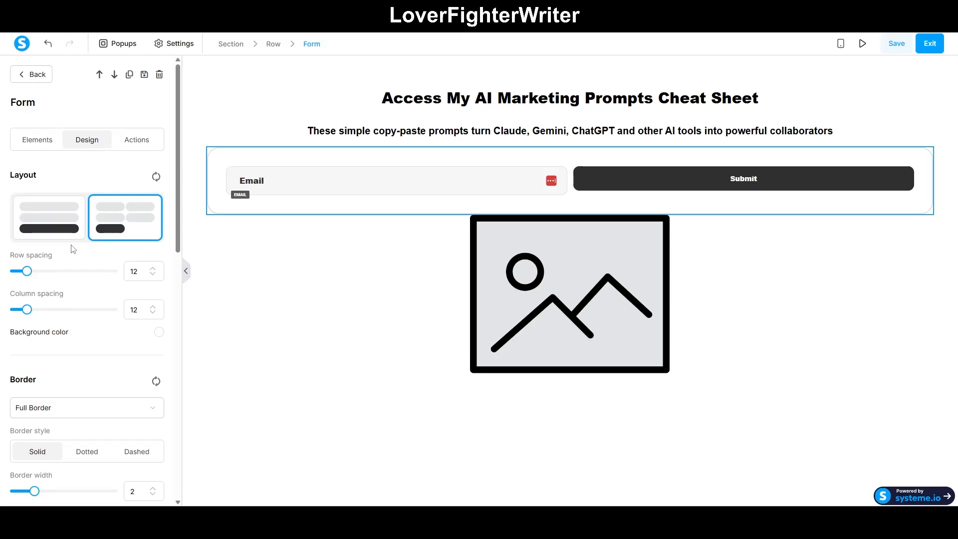
# - Try a vertical padding of 39 on the form and set it back to 36
pyautogui.scroll(-4, 70, 264)
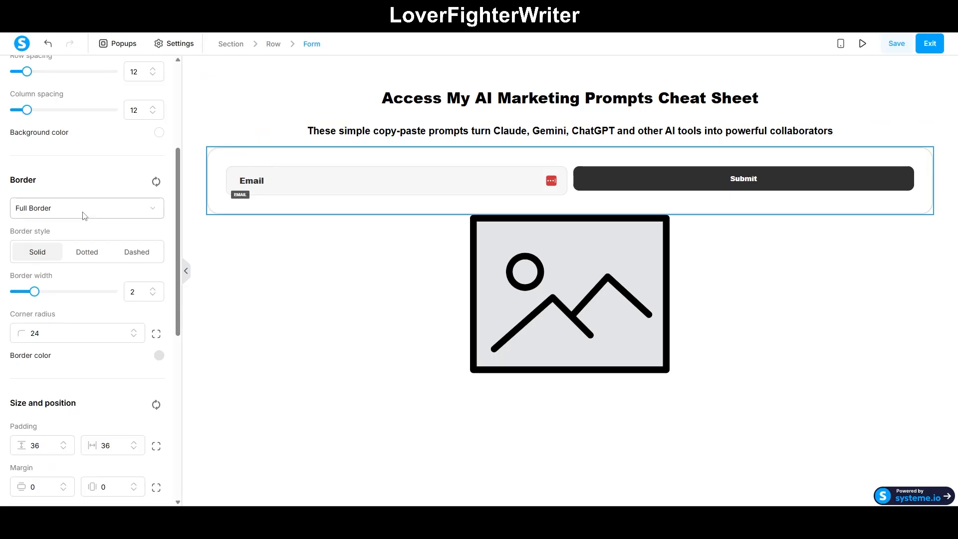
pyautogui.scroll(-2, 77, 252)
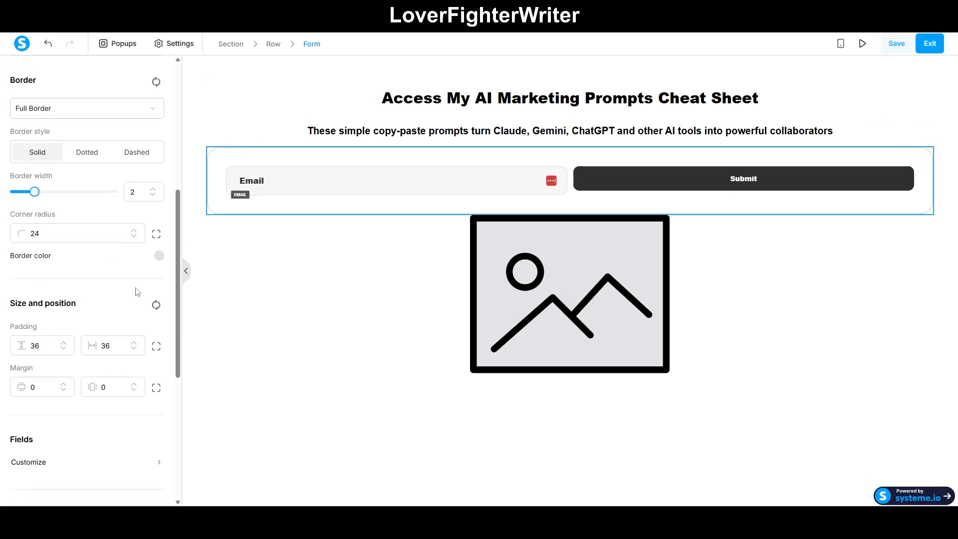
pyautogui.scroll(-4, 69, 289)
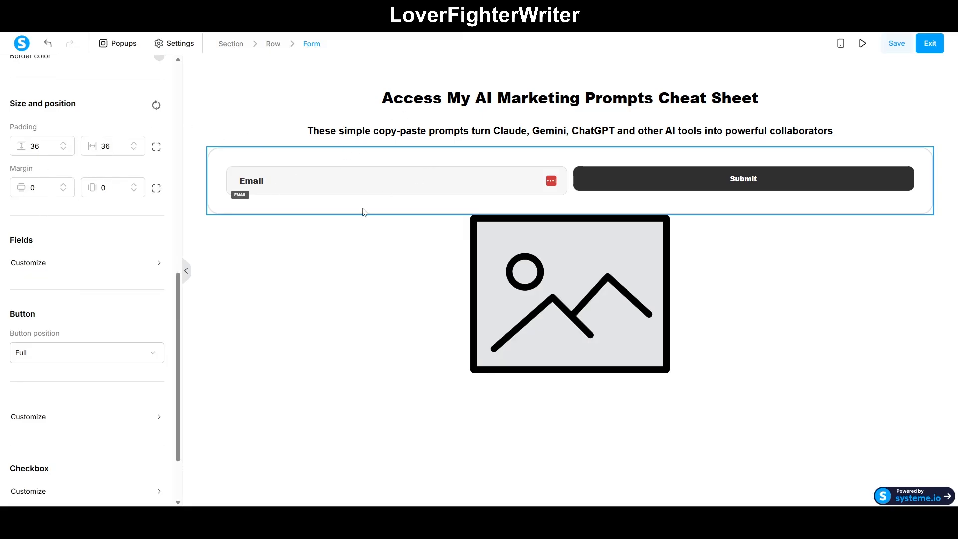
pyautogui.click(63, 143)
pyautogui.click(63, 144)
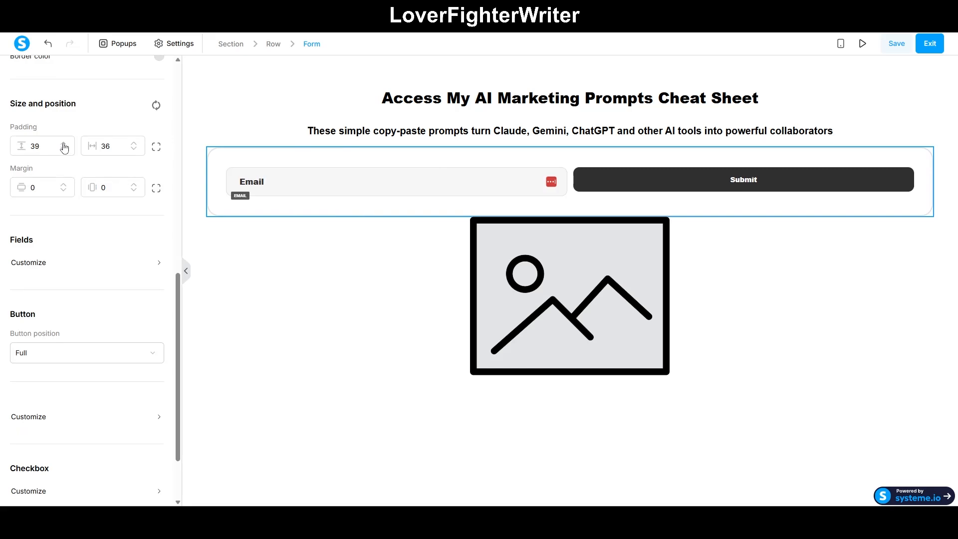
pyautogui.click(64, 149)
pyautogui.click(64, 149)
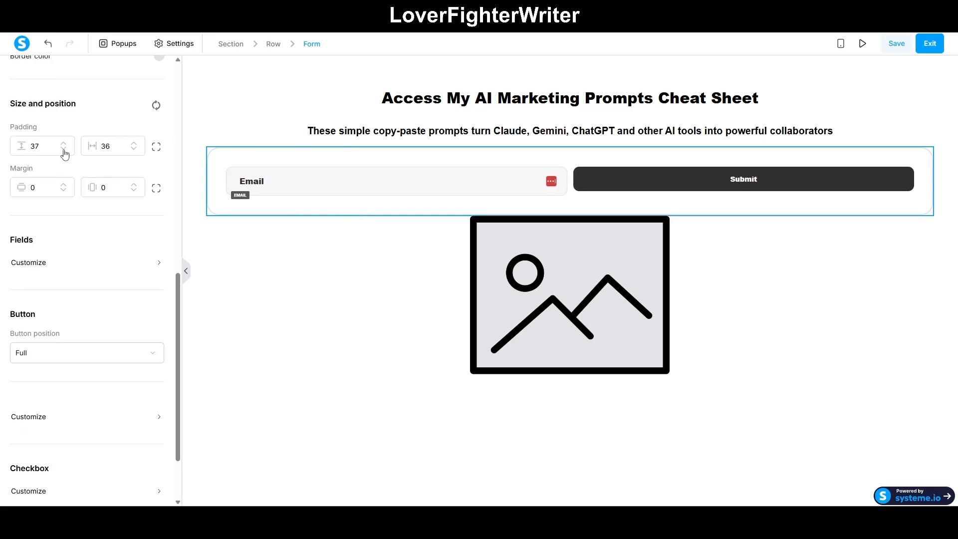
pyautogui.click(64, 150)
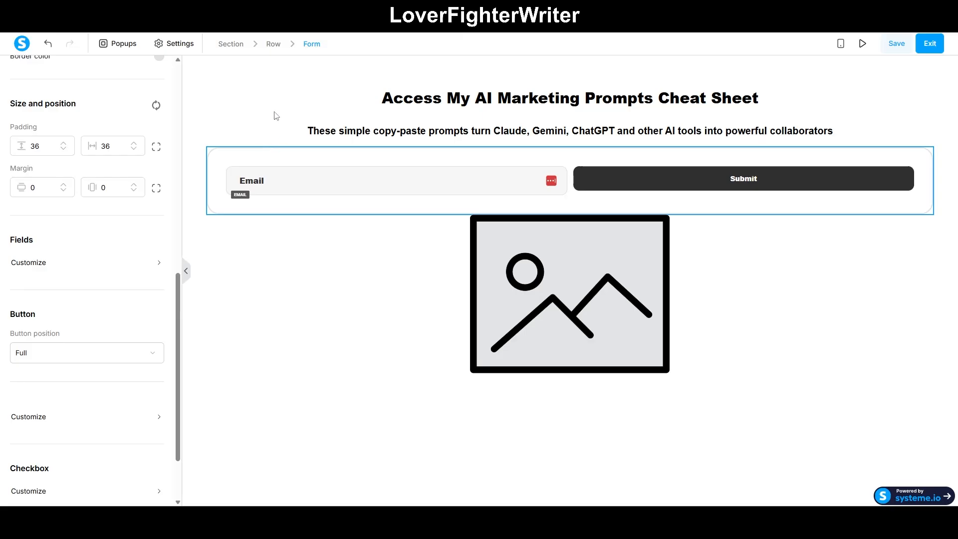
# - Try a larger vertical margin on the form, passing 8, and set it back to 0
pyautogui.click(66, 184)
pyautogui.click(65, 184)
pyautogui.click(65, 184)
pyautogui.click(65, 185)
pyautogui.click(65, 184)
pyautogui.click(66, 184)
pyautogui.click(65, 184)
pyautogui.click(65, 184)
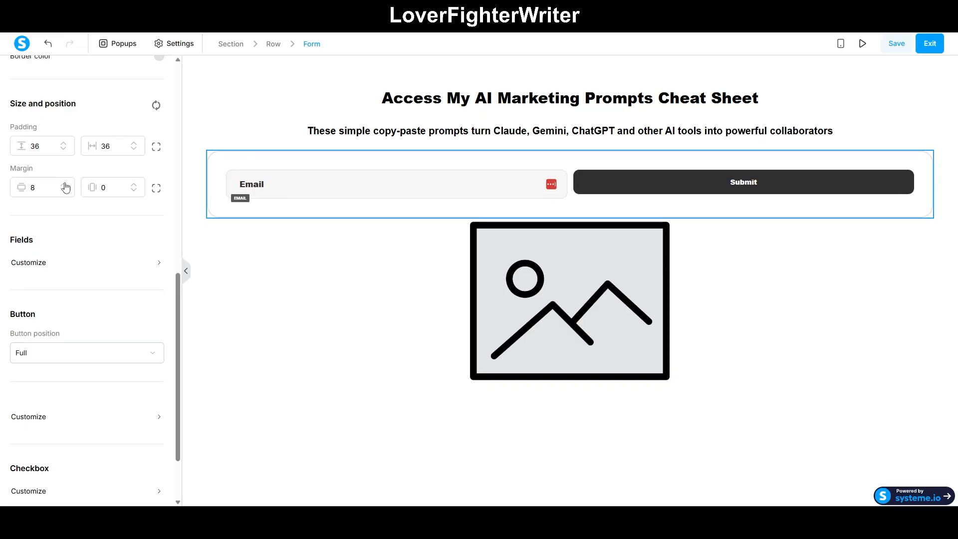
pyautogui.click(66, 184)
pyautogui.click(66, 184)
pyautogui.click(64, 191)
pyautogui.click(64, 191)
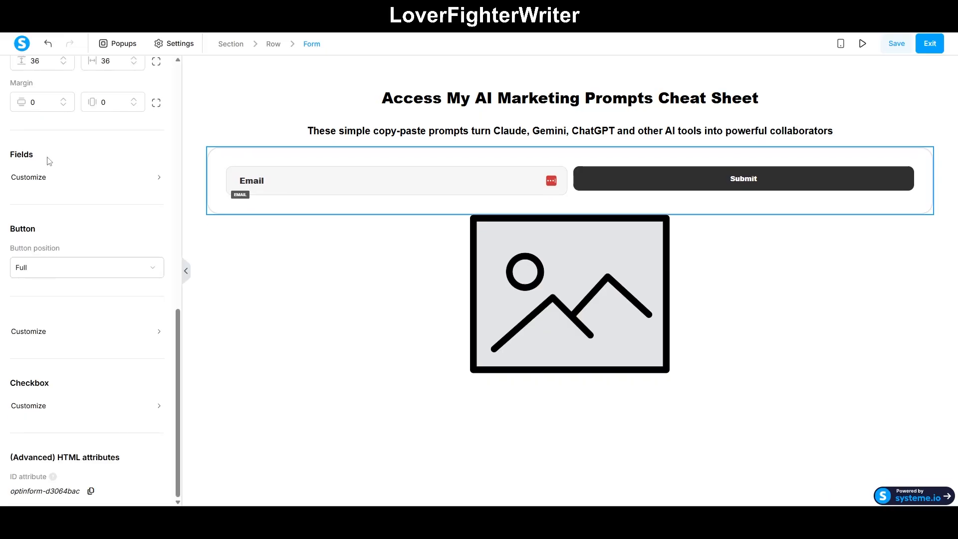
pyautogui.click(93, 183)
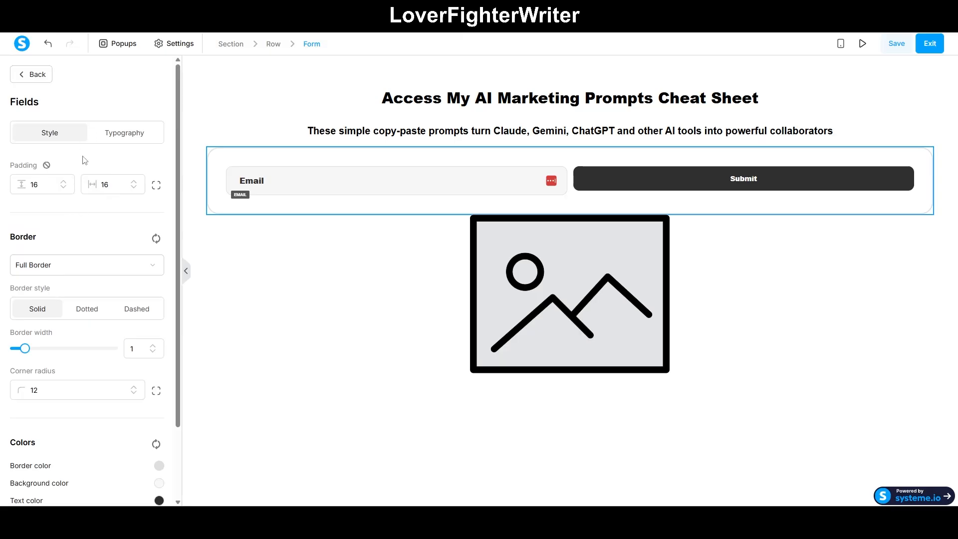
pyautogui.scroll(-2, 84, 160)
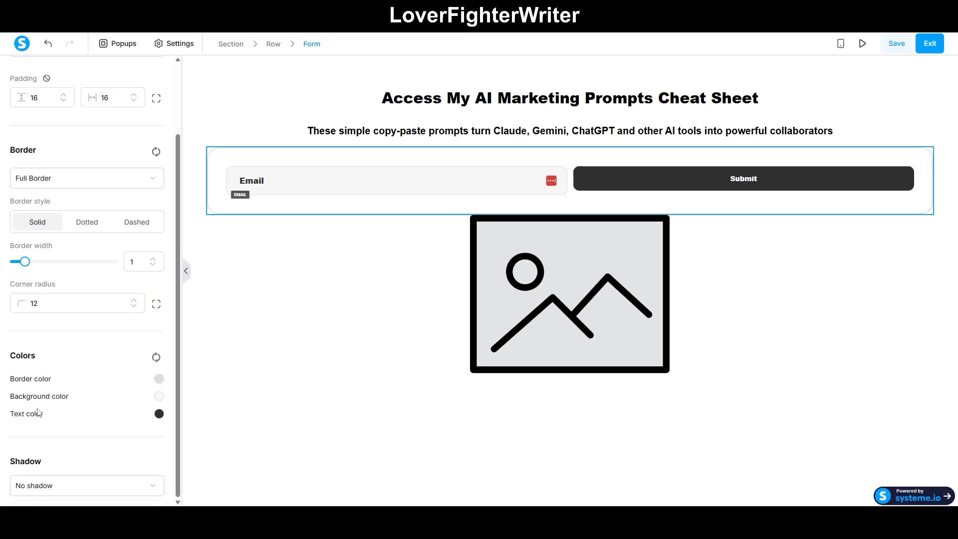
pyautogui.scroll(-5, 49, 416)
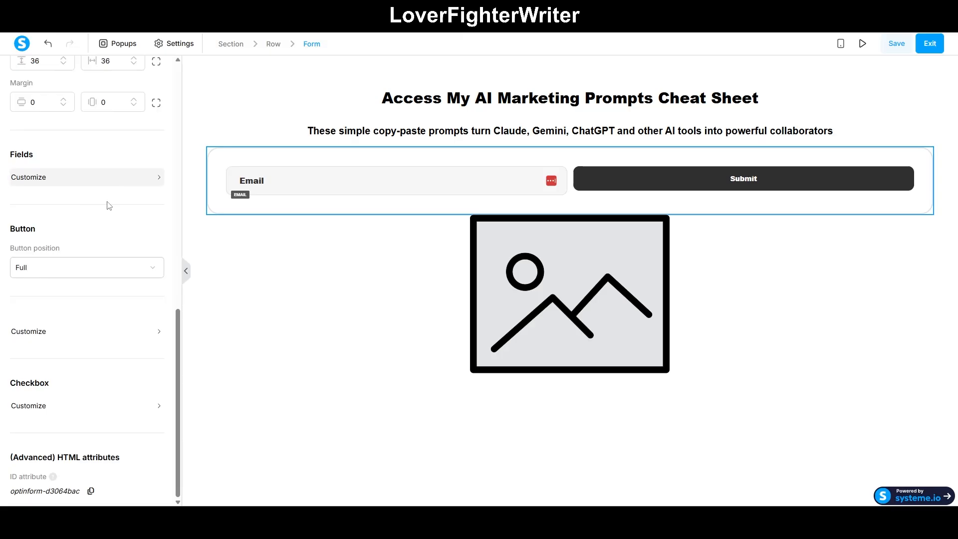
# - Center the form's Submit button and set its padding to 16 vertical and 50 horizontal
pyautogui.click(63, 269)
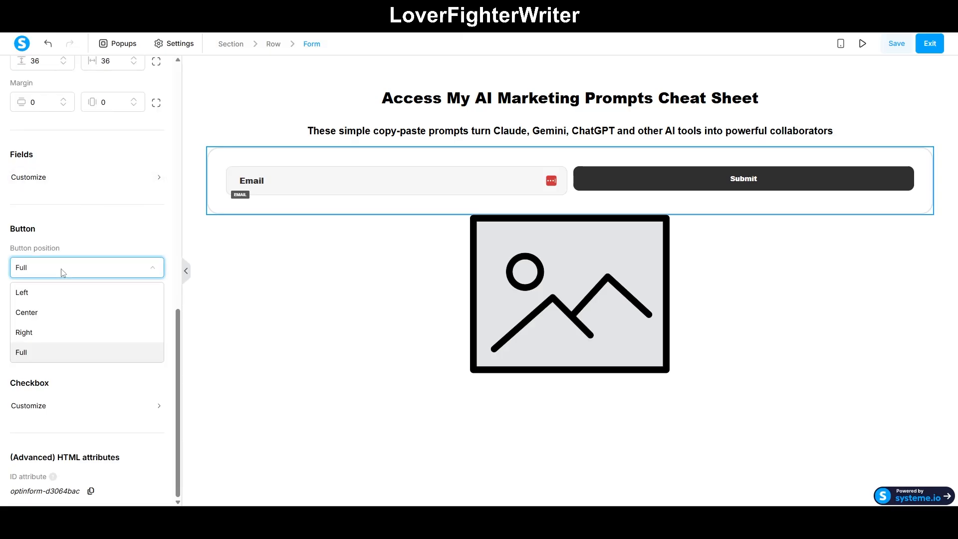
pyautogui.click(43, 312)
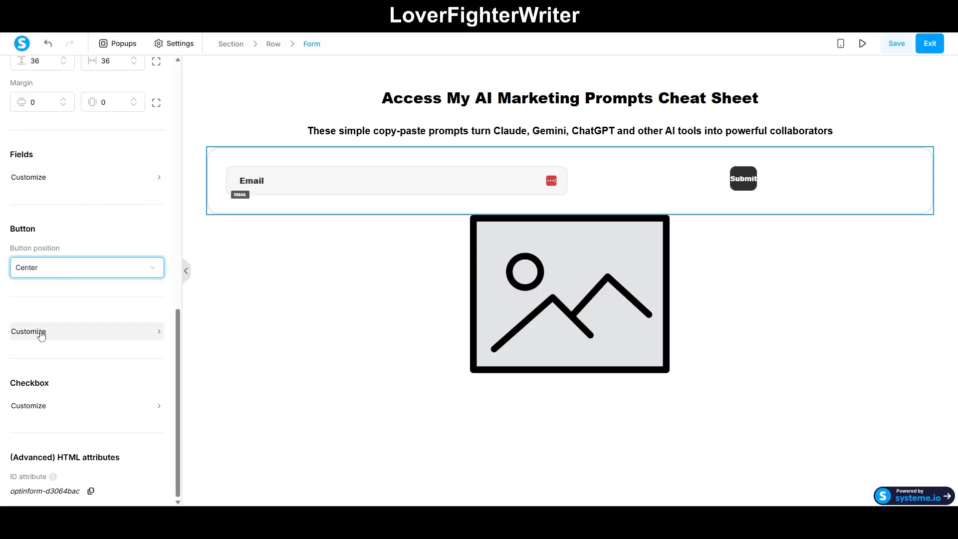
pyautogui.click(68, 331)
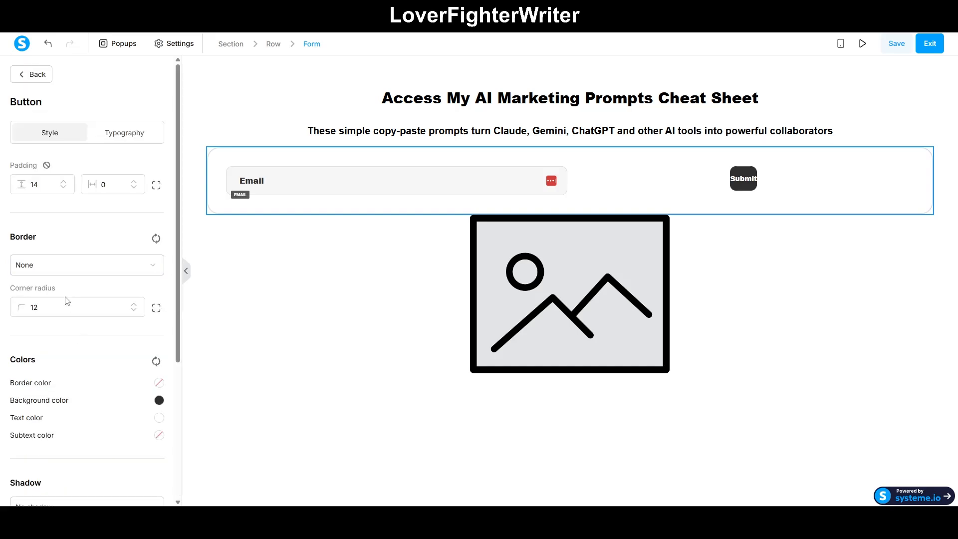
pyautogui.click(134, 182)
pyautogui.moveTo(134, 181); pyautogui.dragTo(134, 183)
# - Change the Submit button's background color to green, 0aa50a
pyautogui.scroll(-2, 115, 218)
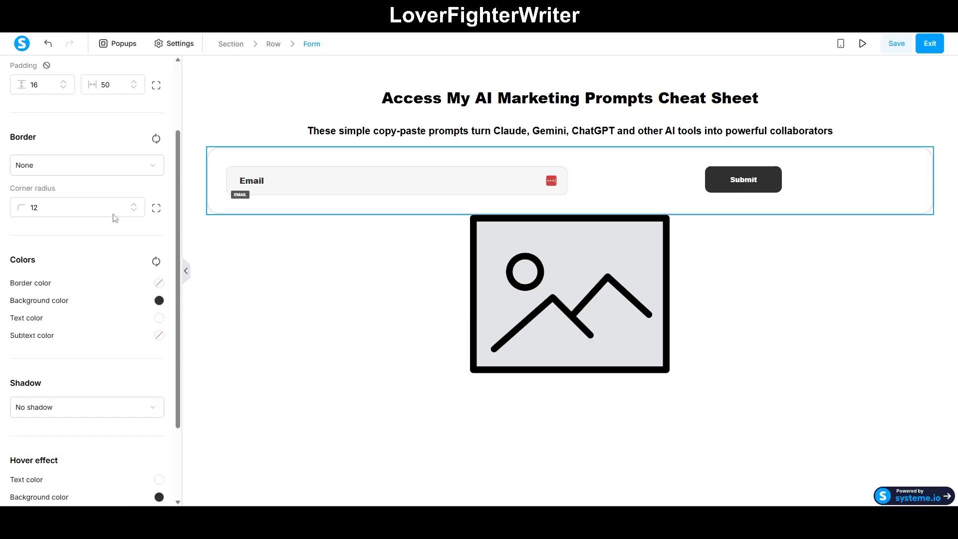
pyautogui.click(159, 300)
pyautogui.click(244, 300)
pyautogui.click(318, 247)
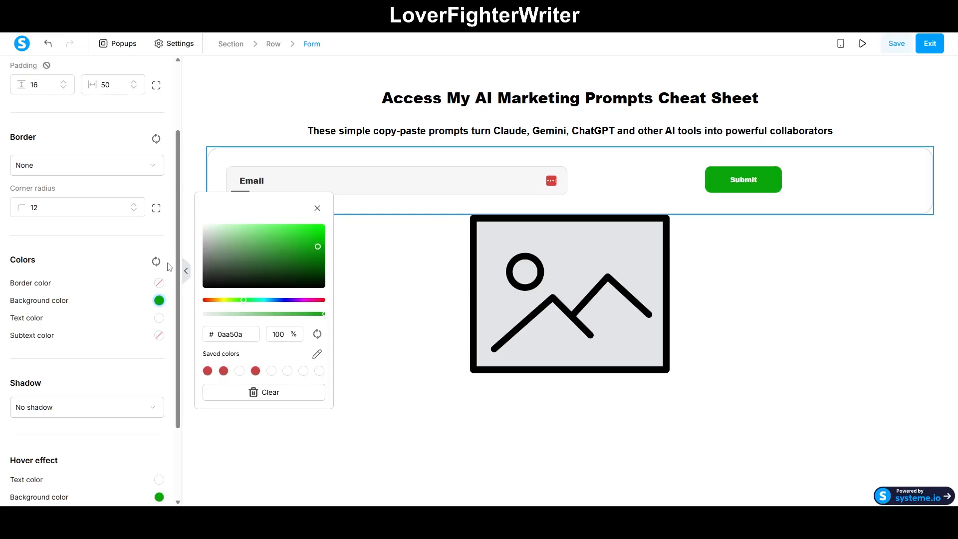
pyautogui.scroll(-3, 87, 191)
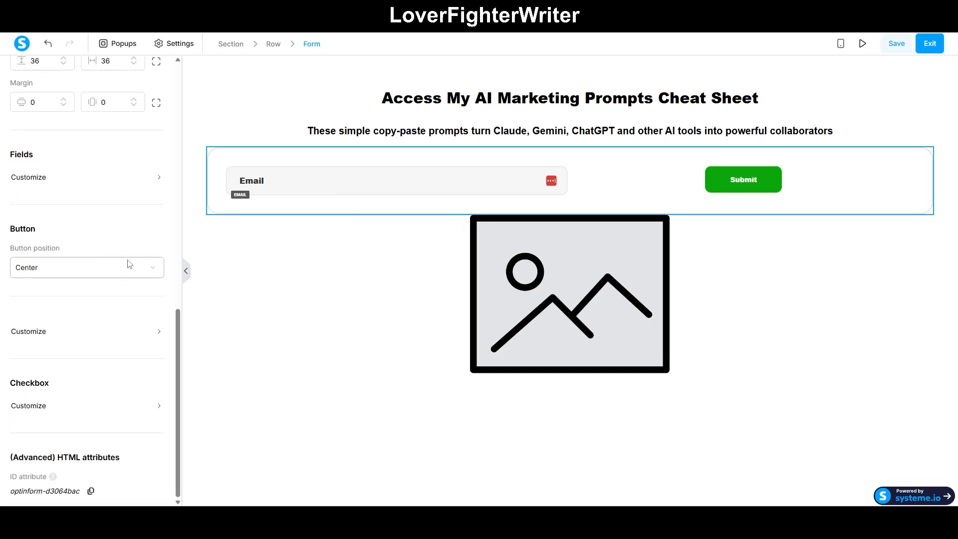
# - Replace the placeholder image with the stored Side Hustle Launch Codes robot picture and set its size to 372
pyautogui.click(571, 265)
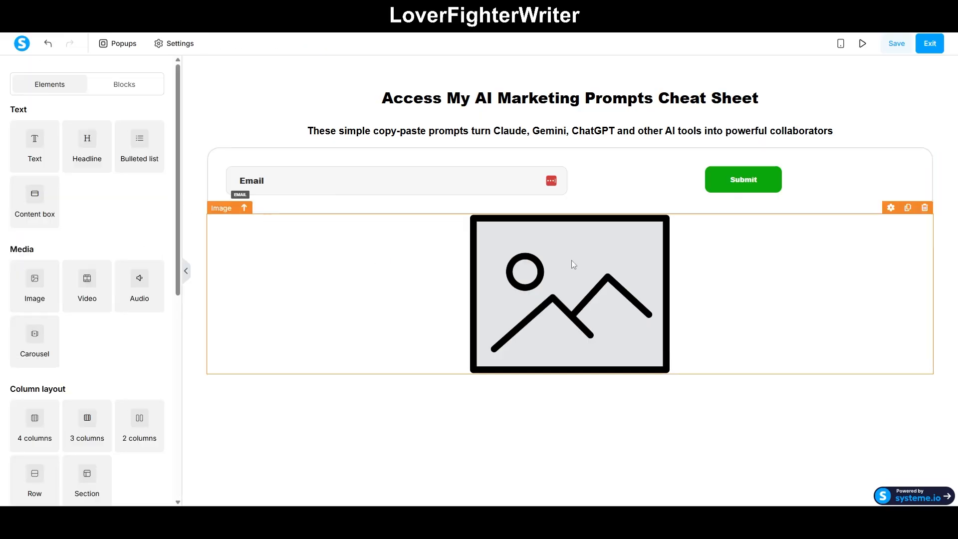
pyautogui.click(572, 264)
pyautogui.click(153, 152)
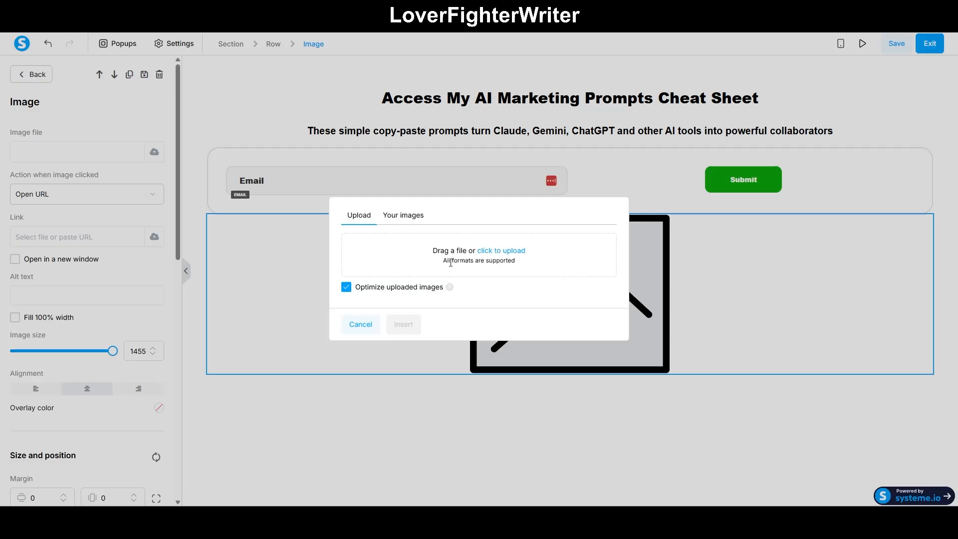
pyautogui.click(408, 216)
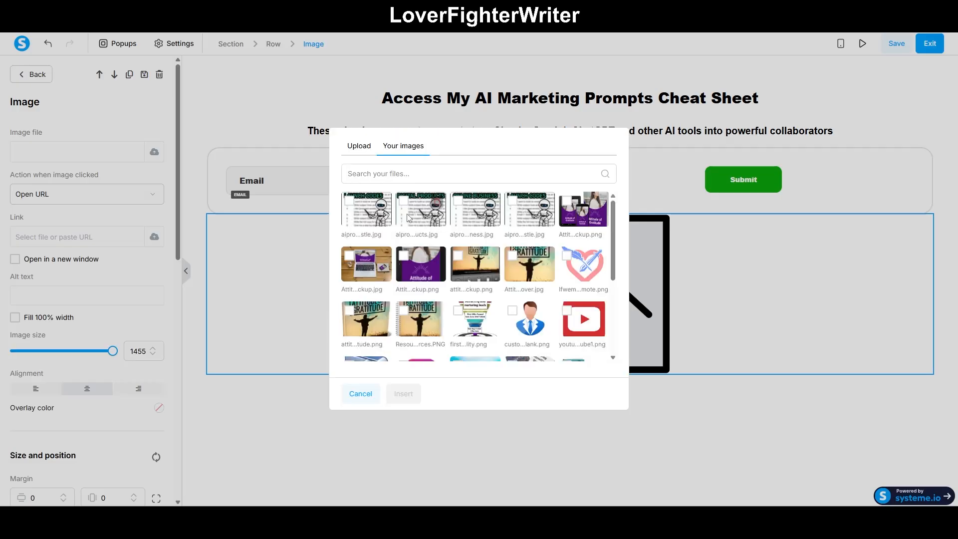
pyautogui.click(408, 217)
pyautogui.moveTo(113, 351); pyautogui.dragTo(40, 352)
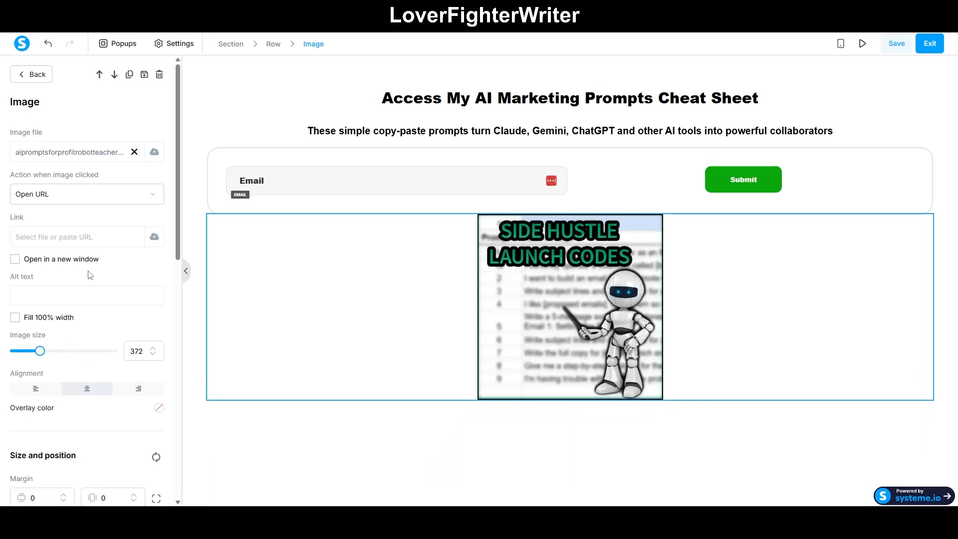
# - Increase the image's vertical margin to leave a gap between it and the form above
pyautogui.scroll(-6, 89, 272)
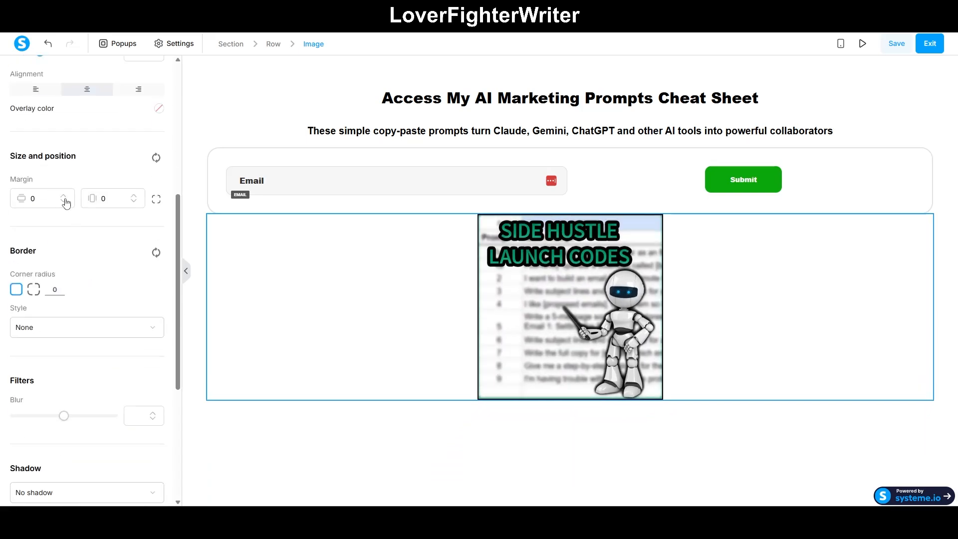
pyautogui.tripleClick(65, 198)
pyautogui.tripleClick(64, 198)
pyautogui.tripleClick(64, 197)
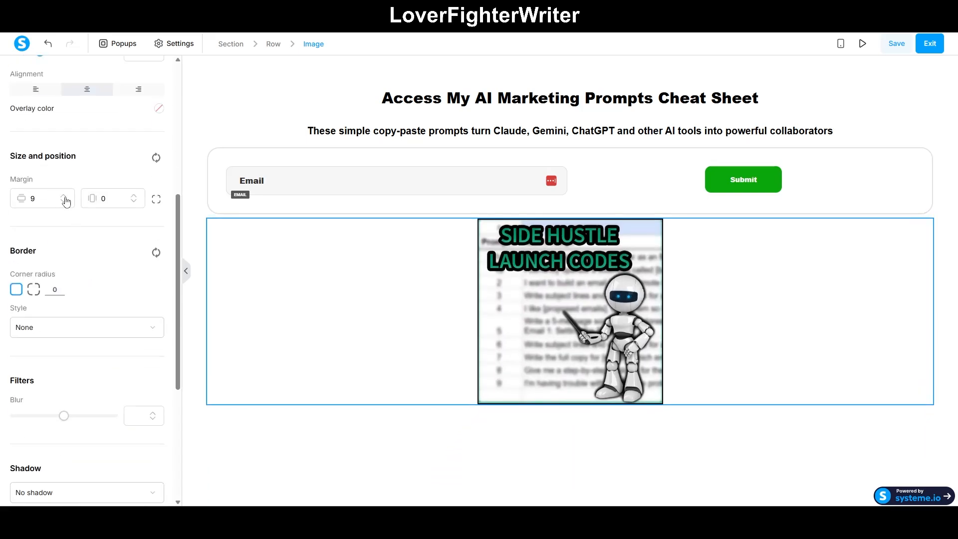
pyautogui.tripleClick(64, 197)
pyautogui.doubleClick(64, 198)
pyautogui.doubleClick(64, 197)
pyautogui.doubleClick(64, 197)
pyautogui.doubleClick(64, 198)
pyautogui.click(104, 355)
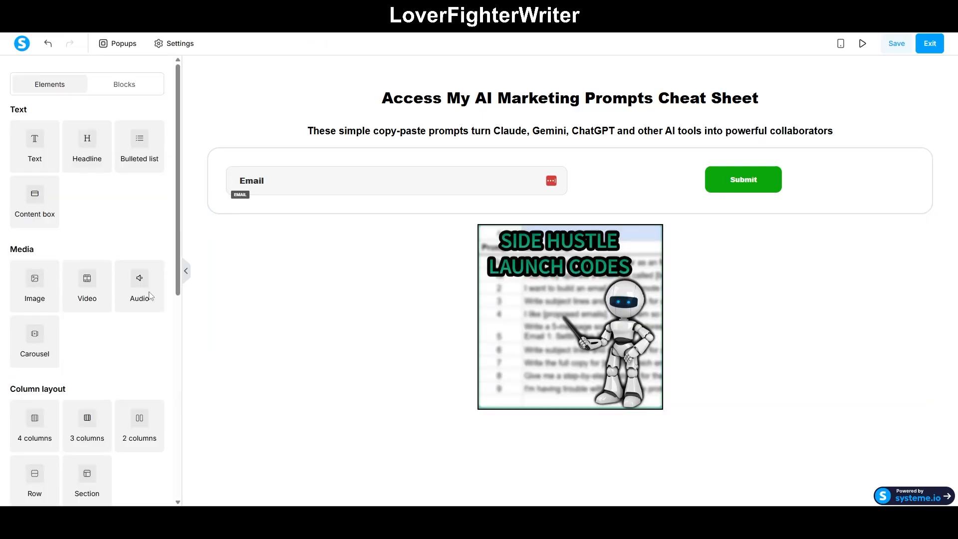
# - Save the page and preview it
pyautogui.click(889, 44)
pyautogui.click(864, 45)
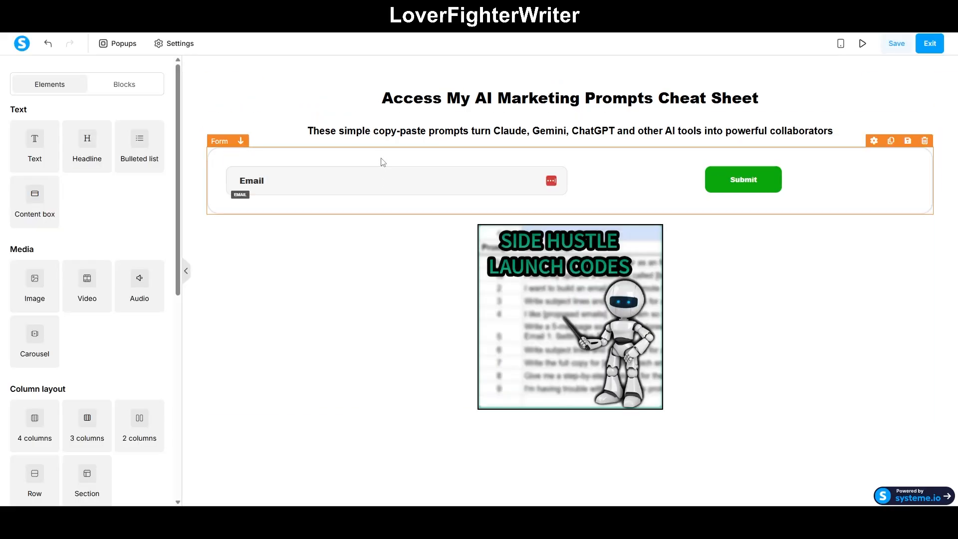
# - Switch the form's design back to the single-column layout, stacking the Email field above the Submit button
pyautogui.click(382, 161)
pyautogui.click(100, 147)
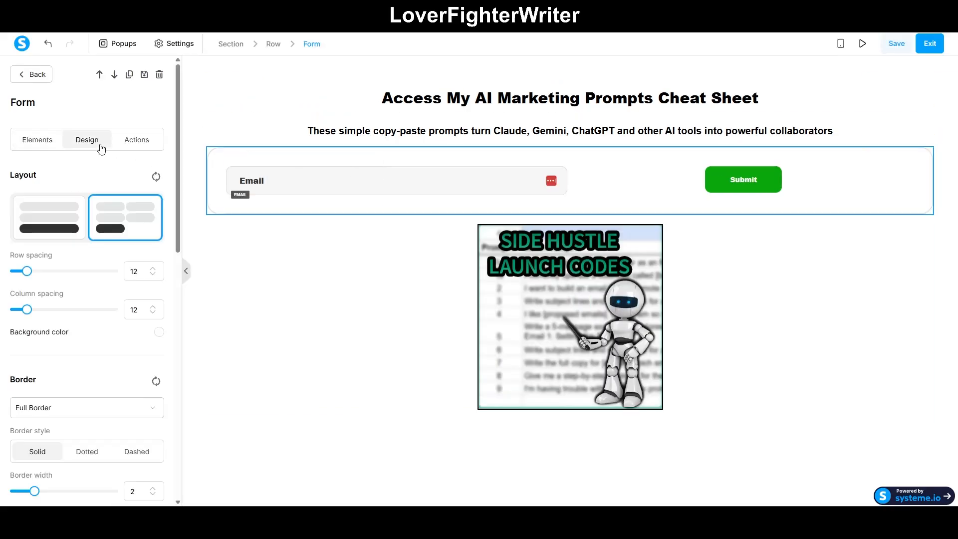
pyautogui.click(57, 210)
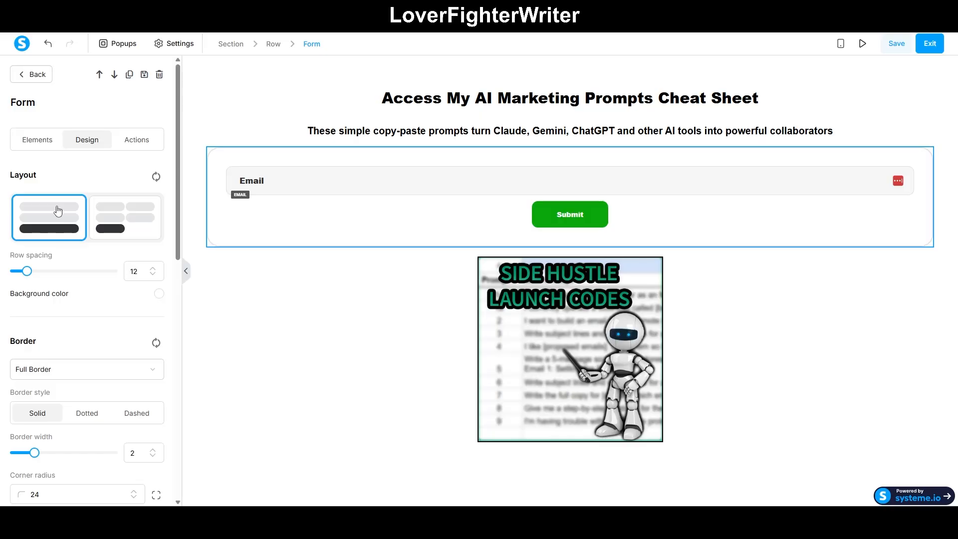
pyautogui.scroll(-8, 58, 210)
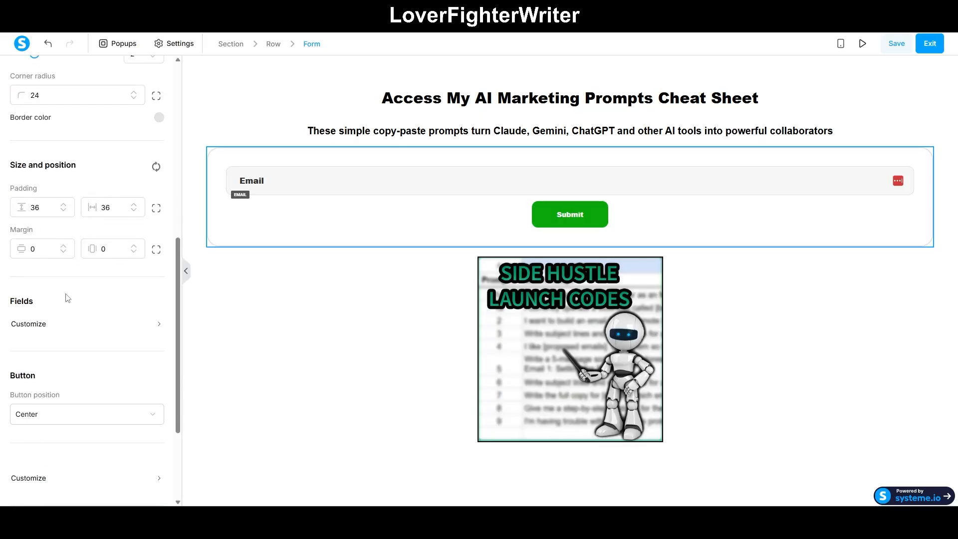
pyautogui.click(113, 323)
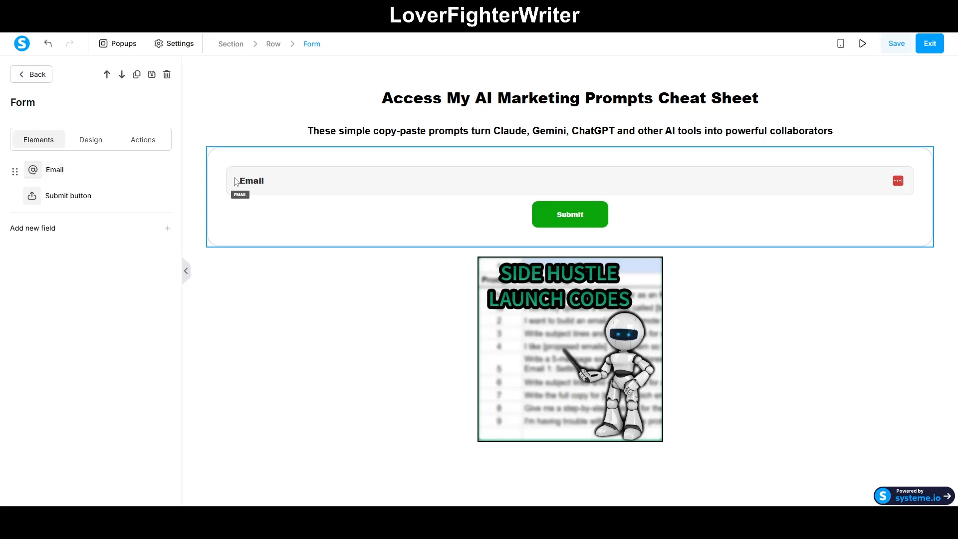
# - Change the Email field's placeholder to "Your Business Email"
pyautogui.click(56, 172)
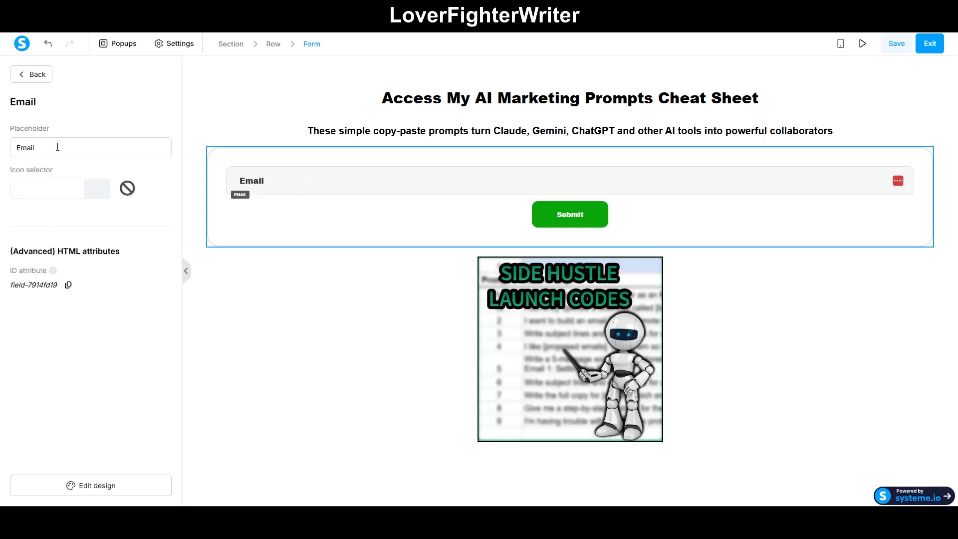
pyautogui.doubleClick(58, 147)
pyautogui.write('Your')
pyautogui.write(' Emai')
pyautogui.write('Business')
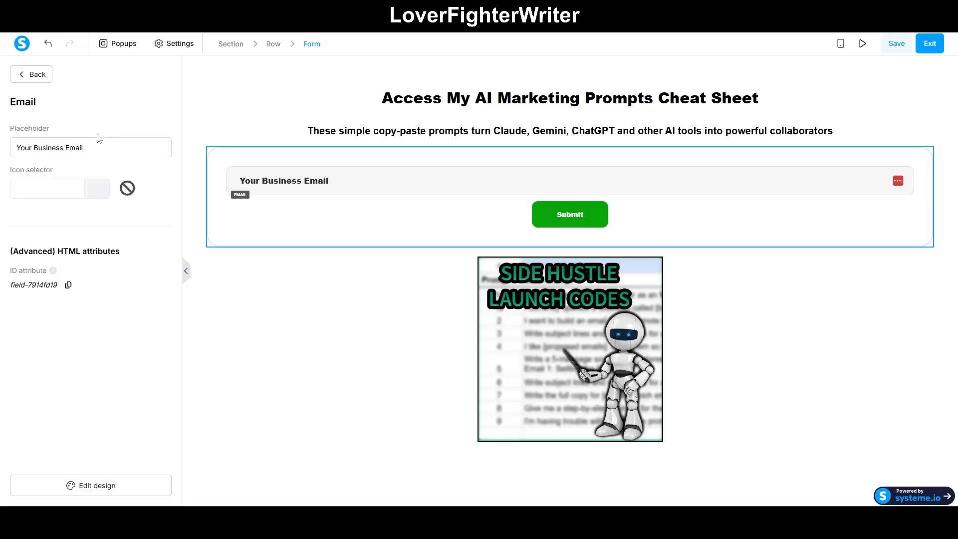
pyautogui.click(30, 80)
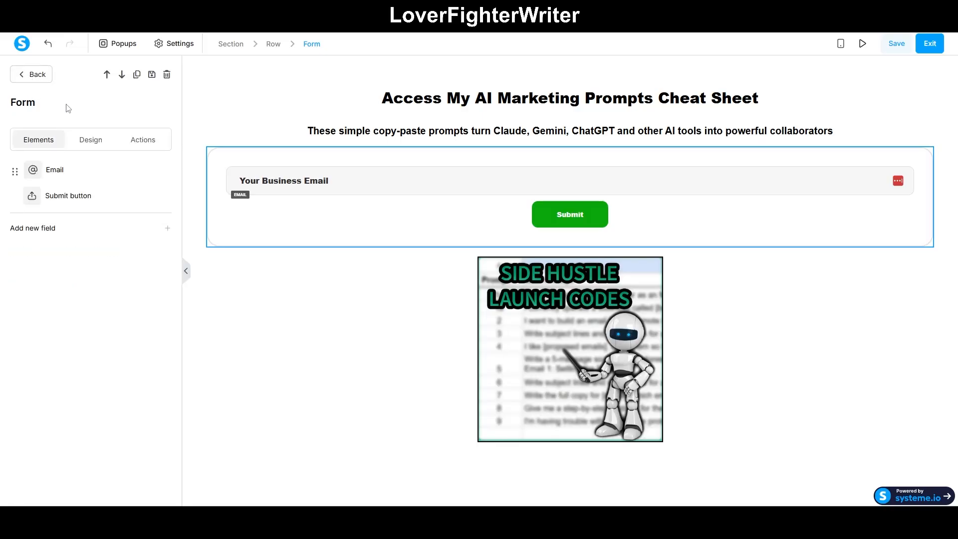
# - Make the form redirect contacts to the next step, enable double opt-in, and save the page
pyautogui.click(139, 140)
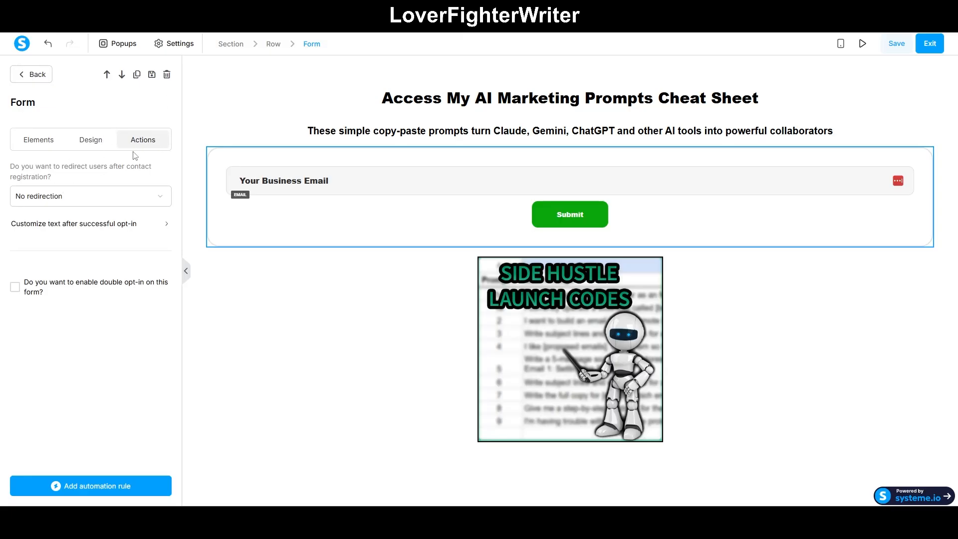
pyautogui.click(107, 204)
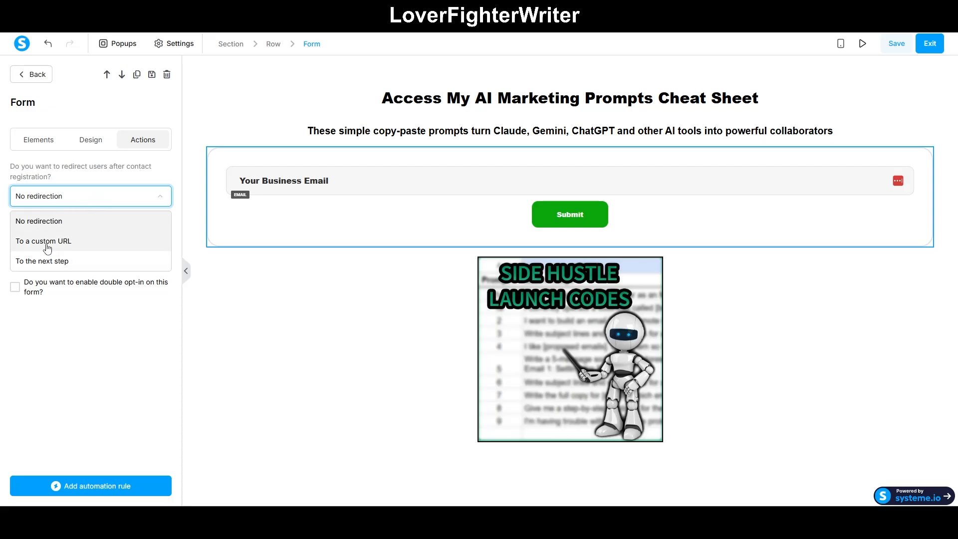
pyautogui.click(46, 261)
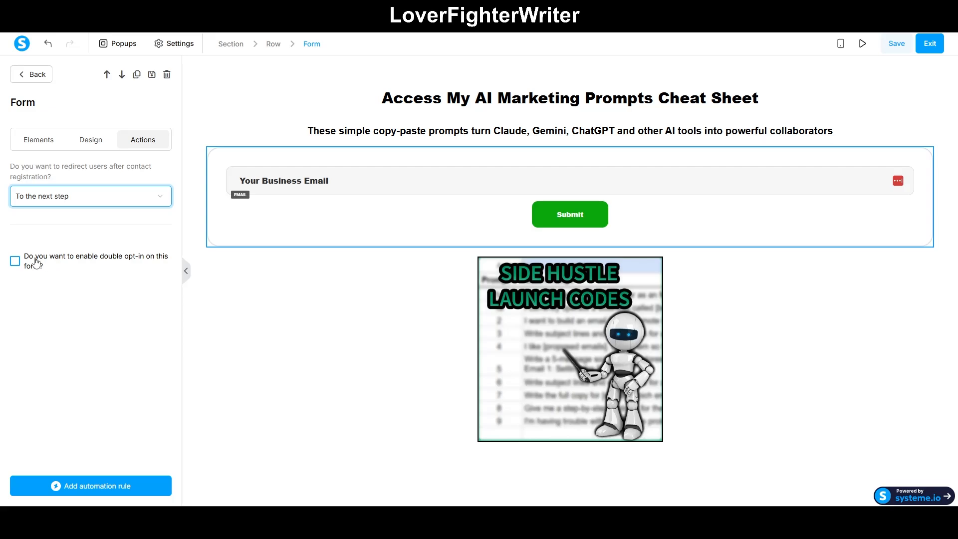
pyautogui.click(14, 265)
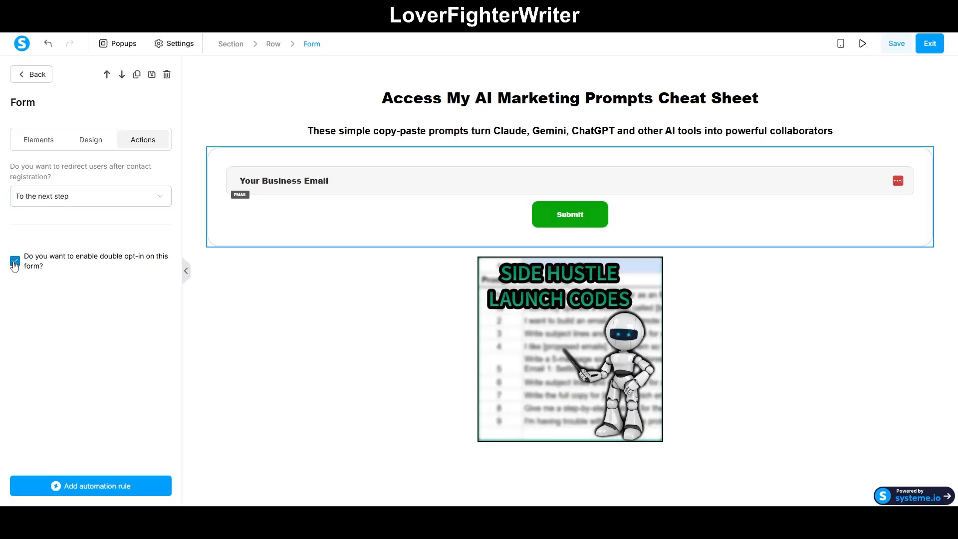
pyautogui.click(890, 45)
# - Preview the landing page and check its mobile layout using the browser inspector's device emulation
pyautogui.click(91, 140)
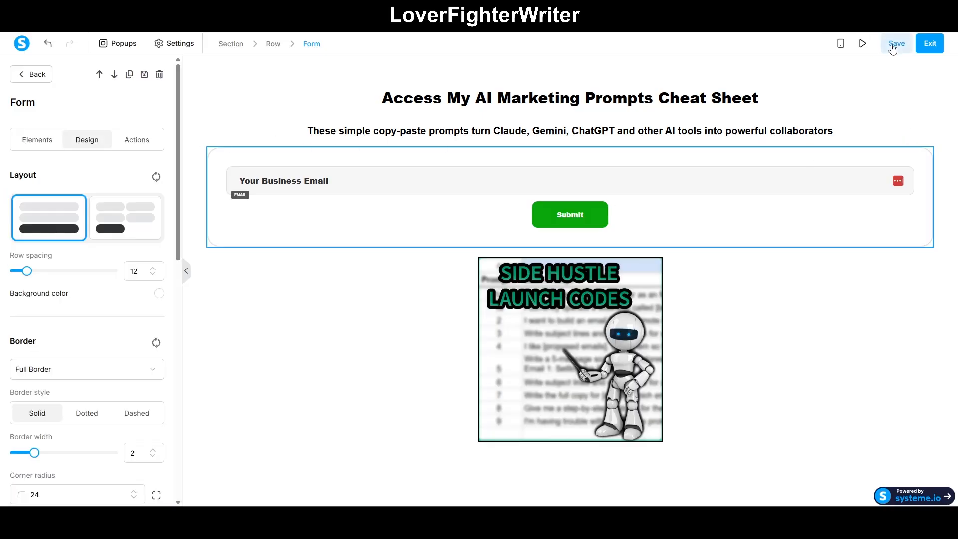
pyautogui.click(862, 44)
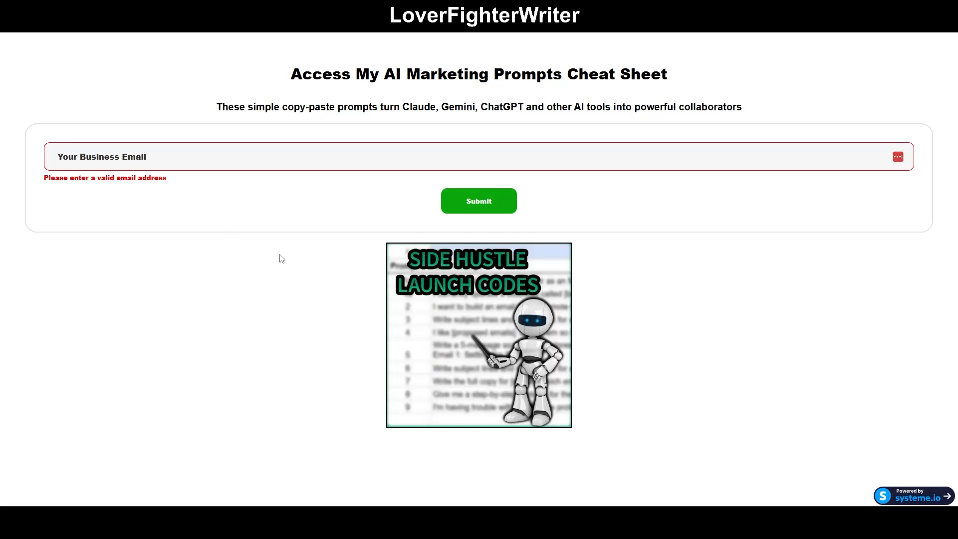
pyautogui.rightClick(236, 235)
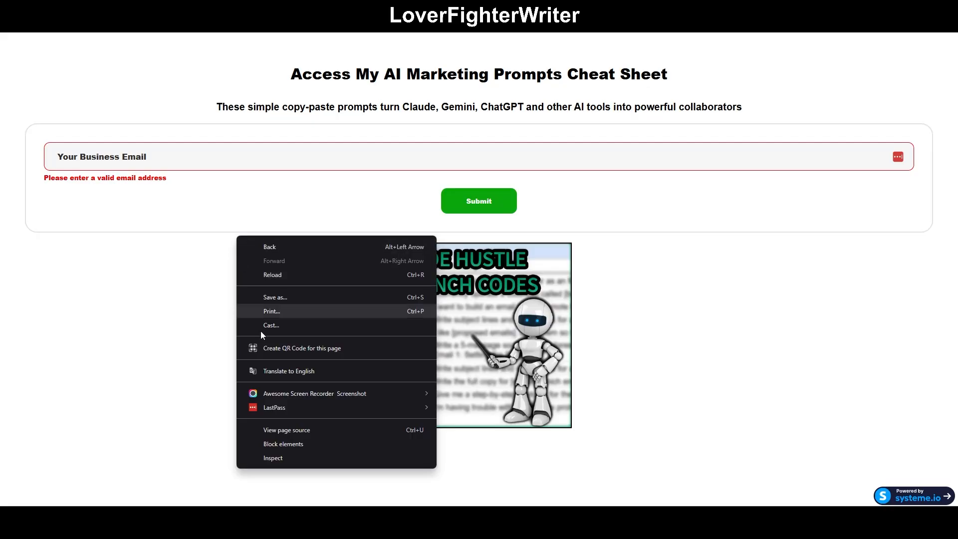
pyautogui.click(274, 458)
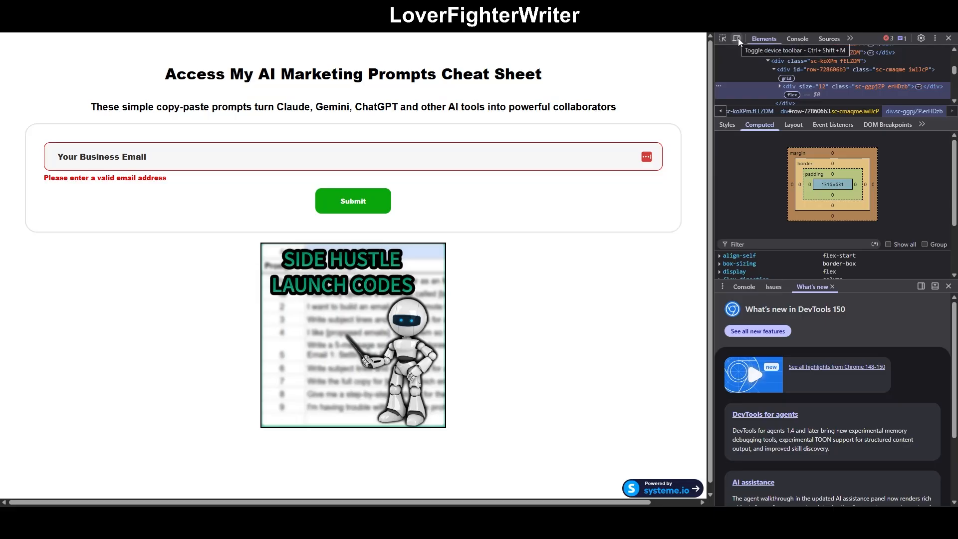
pyautogui.click(736, 38)
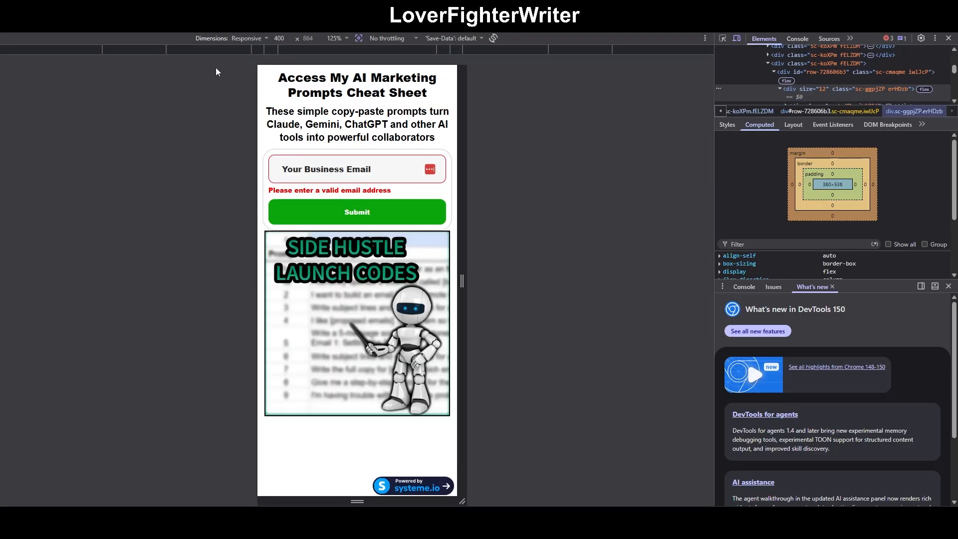
# - Check the landing page's responsive layout on several emulated devices, including iPhone XR, iPhone 12 Pro, Samsung Galaxy S8+, and iPad Mini
pyautogui.click(251, 38)
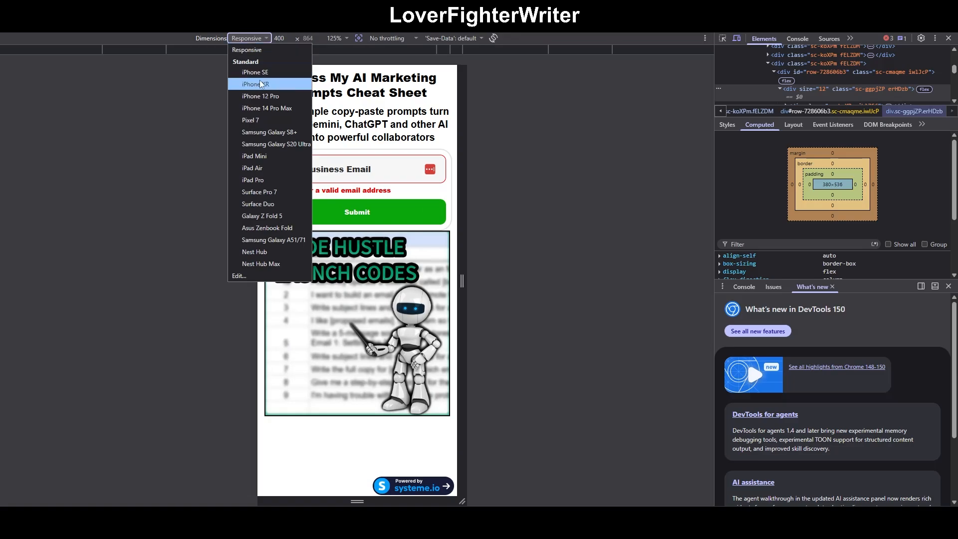
pyautogui.click(260, 83)
pyautogui.click(256, 38)
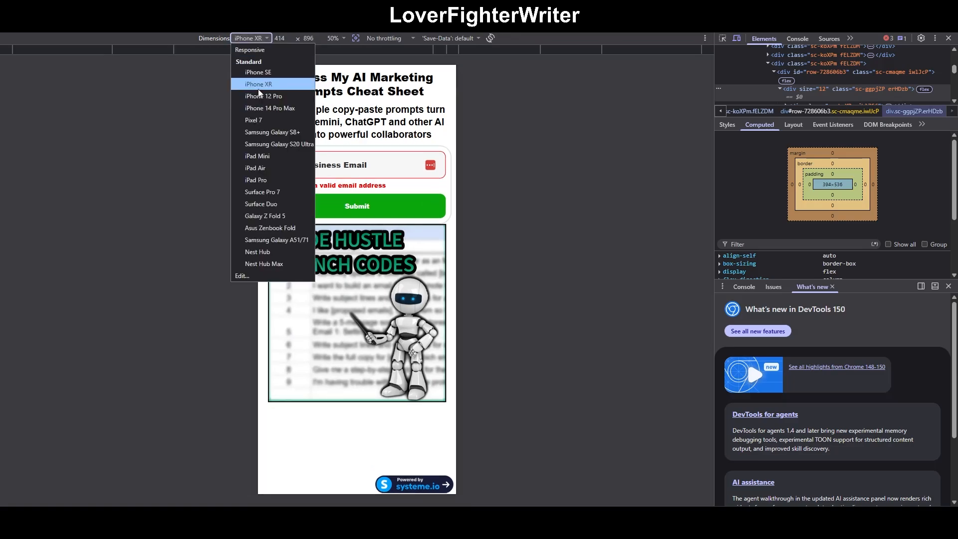
pyautogui.click(253, 96)
pyautogui.click(252, 39)
pyautogui.click(246, 107)
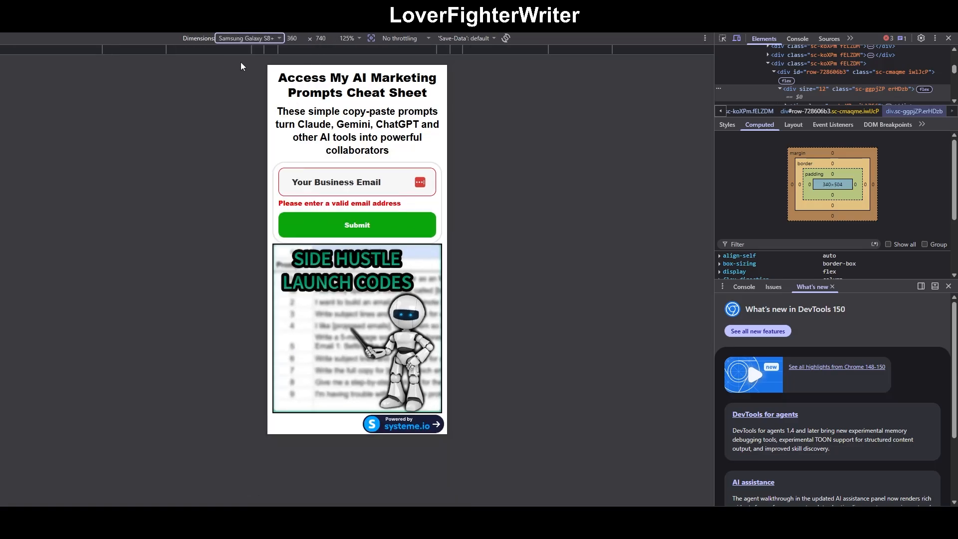
pyautogui.click(248, 39)
pyautogui.click(241, 156)
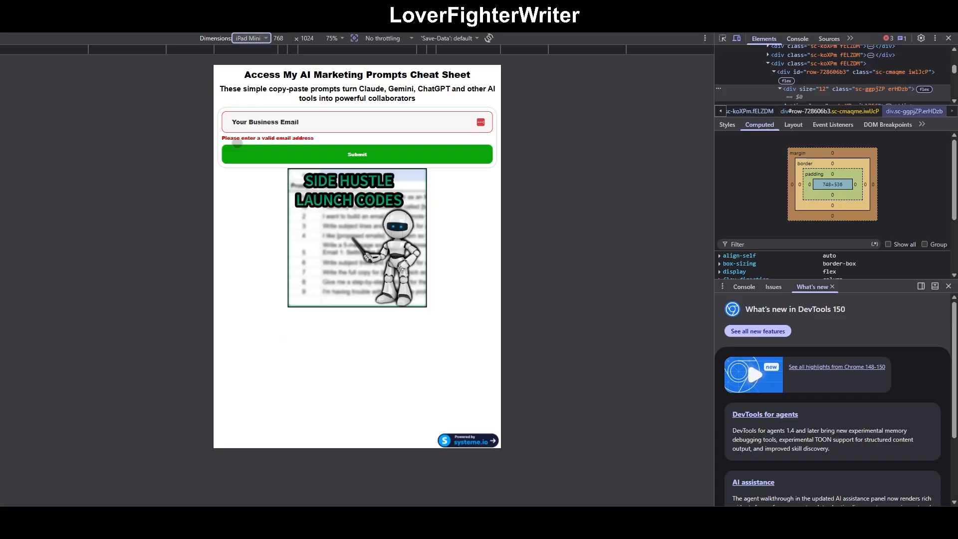
pyautogui.click(248, 38)
pyautogui.click(247, 203)
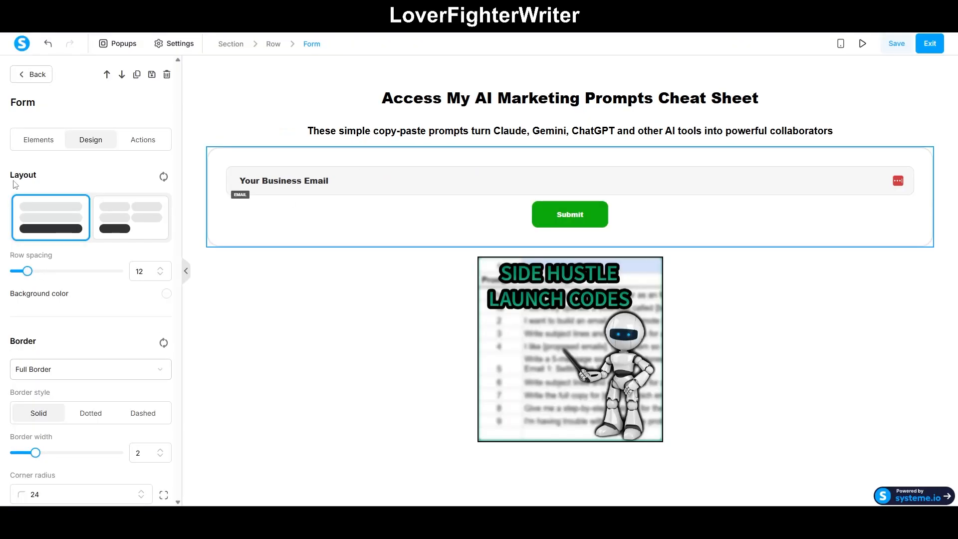
# - Leave the form settings and inspect the headline and subheadline in the page editor's mobile view
pyautogui.click(31, 75)
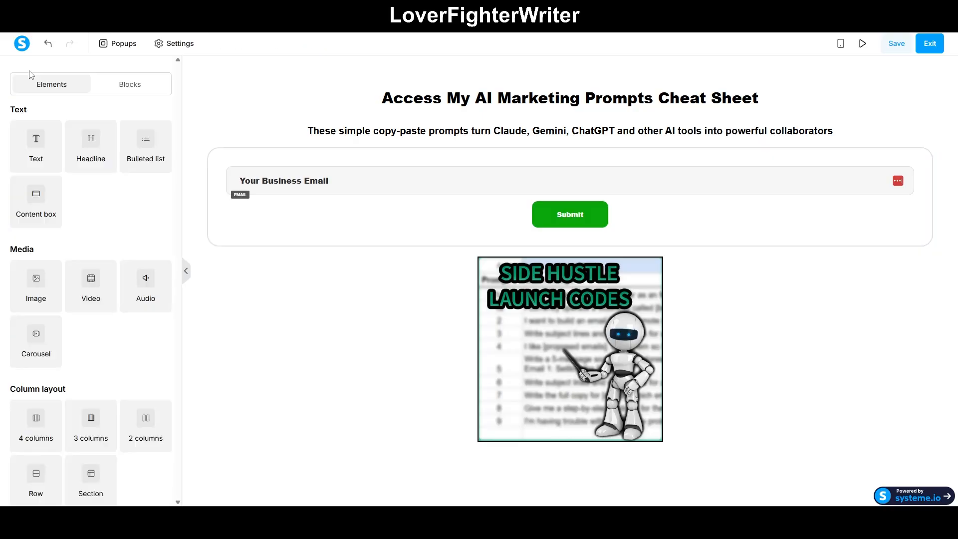
pyautogui.click(576, 103)
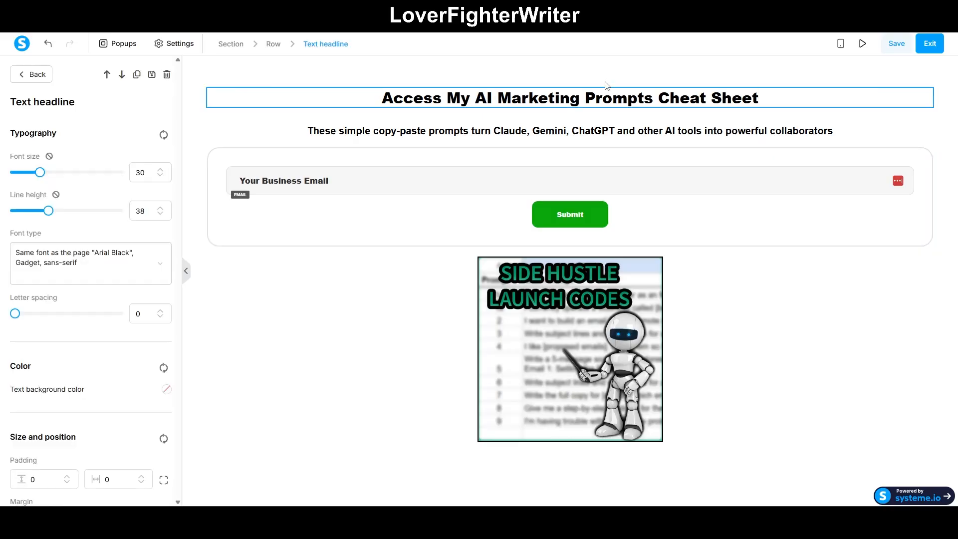
pyautogui.click(841, 46)
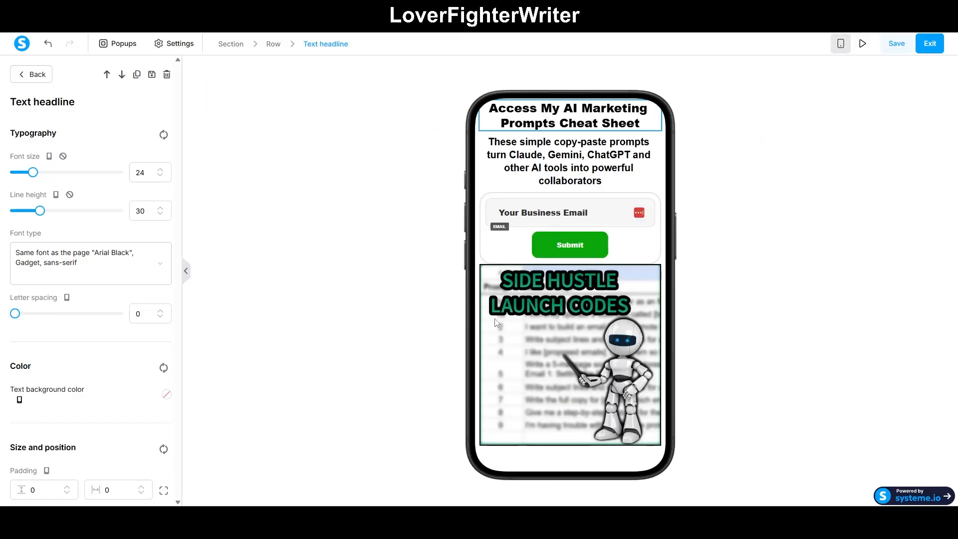
pyautogui.click(532, 152)
pyautogui.click(543, 111)
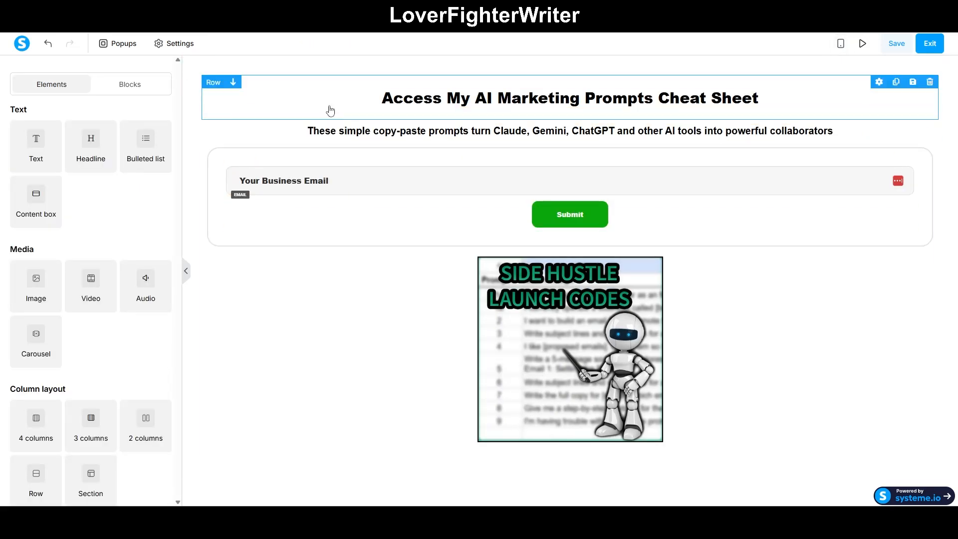
# - Try hiding the robot image on desktop, and restore its desktop visibility
pyautogui.click(569, 273)
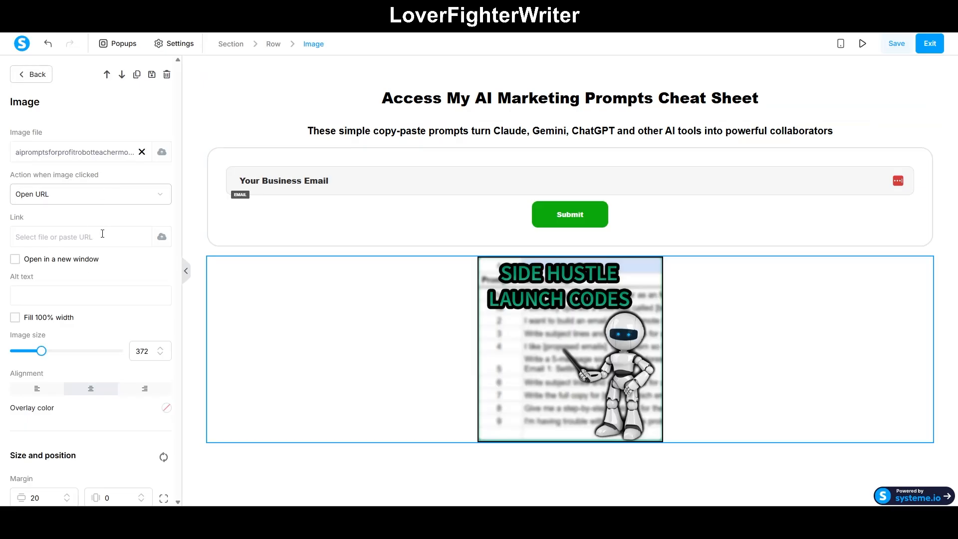
pyautogui.scroll(-10, 100, 219)
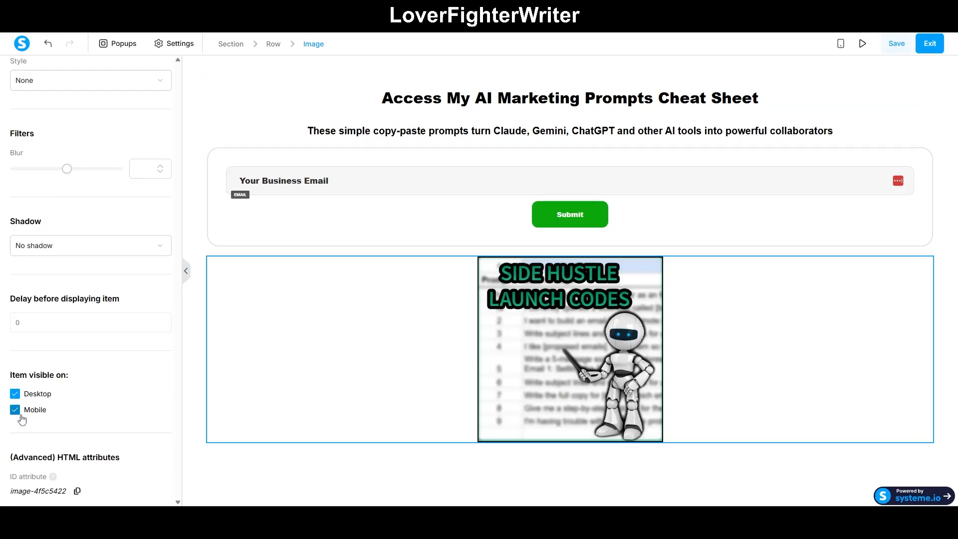
pyautogui.click(15, 394)
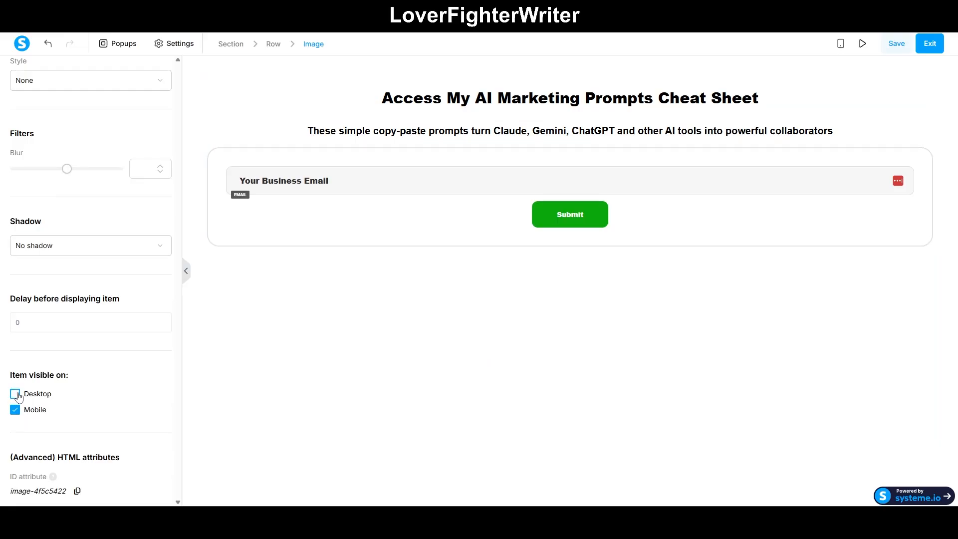
pyautogui.click(16, 395)
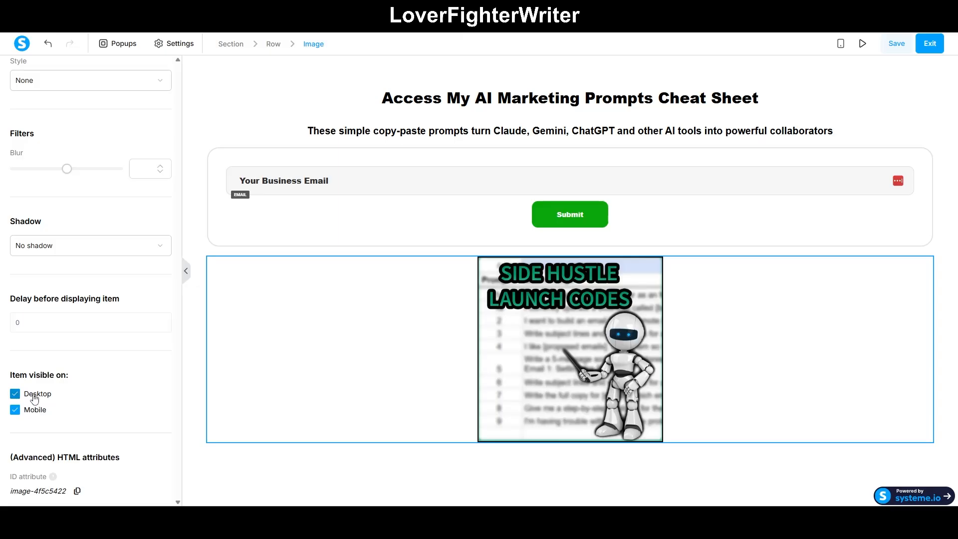
# - Try hiding the robot image on mobile, checking the page's mobile view, and restore its mobile visibility
pyautogui.click(16, 410)
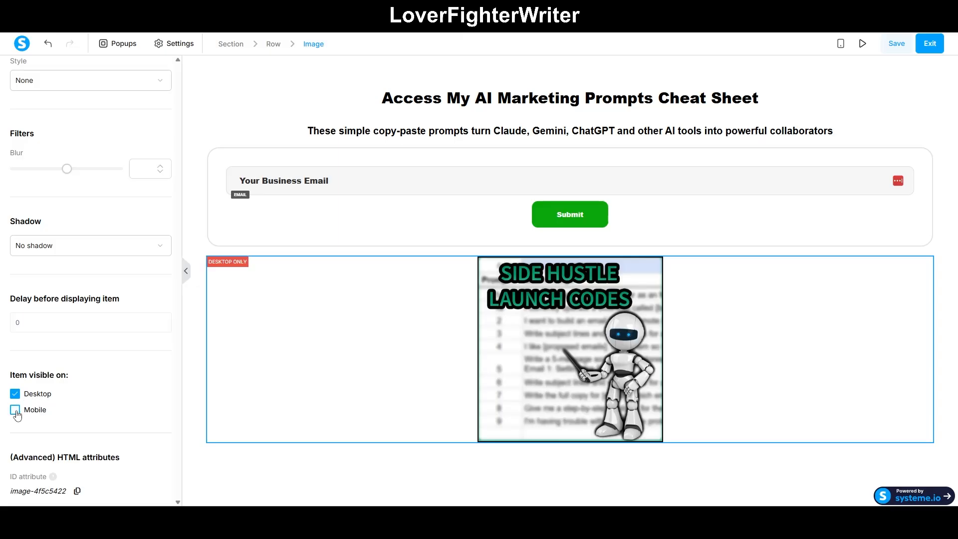
pyautogui.click(841, 44)
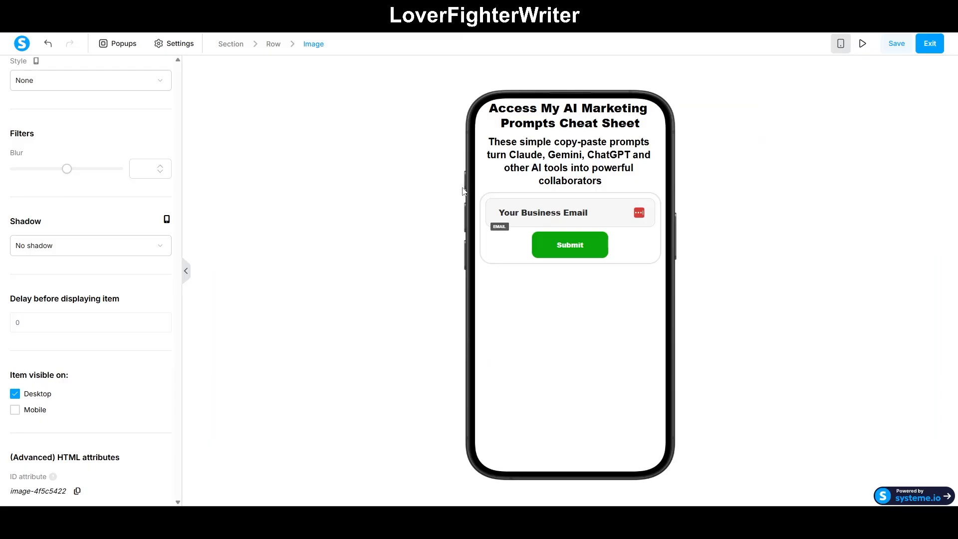
pyautogui.click(839, 44)
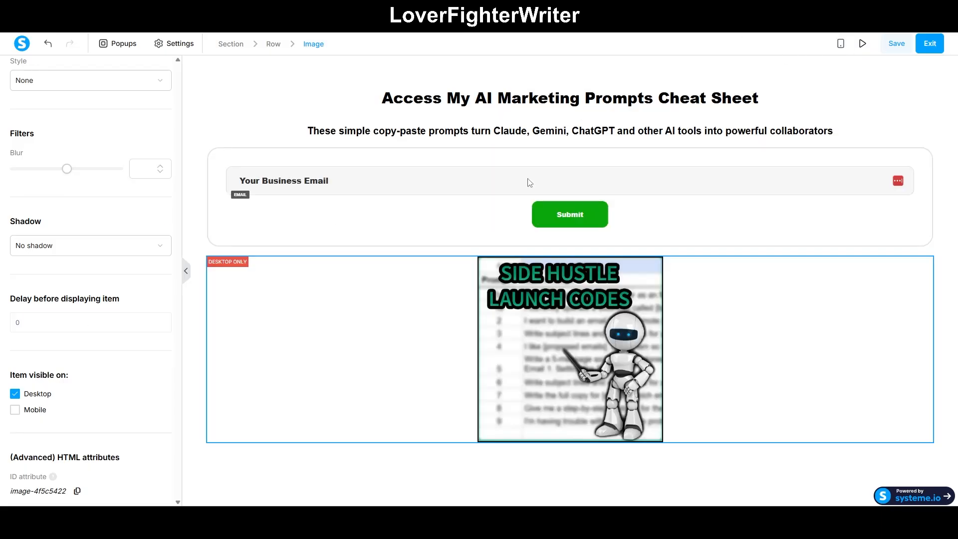
pyautogui.click(22, 413)
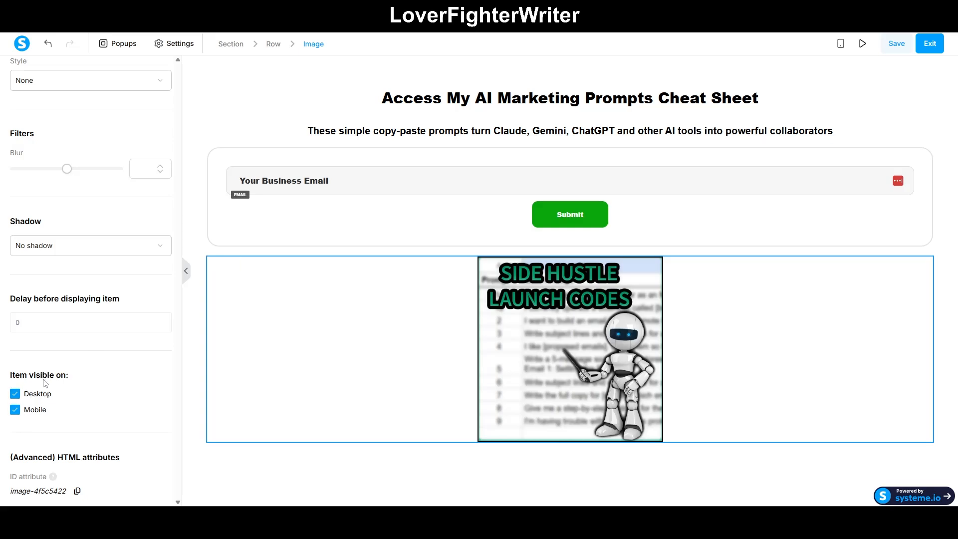